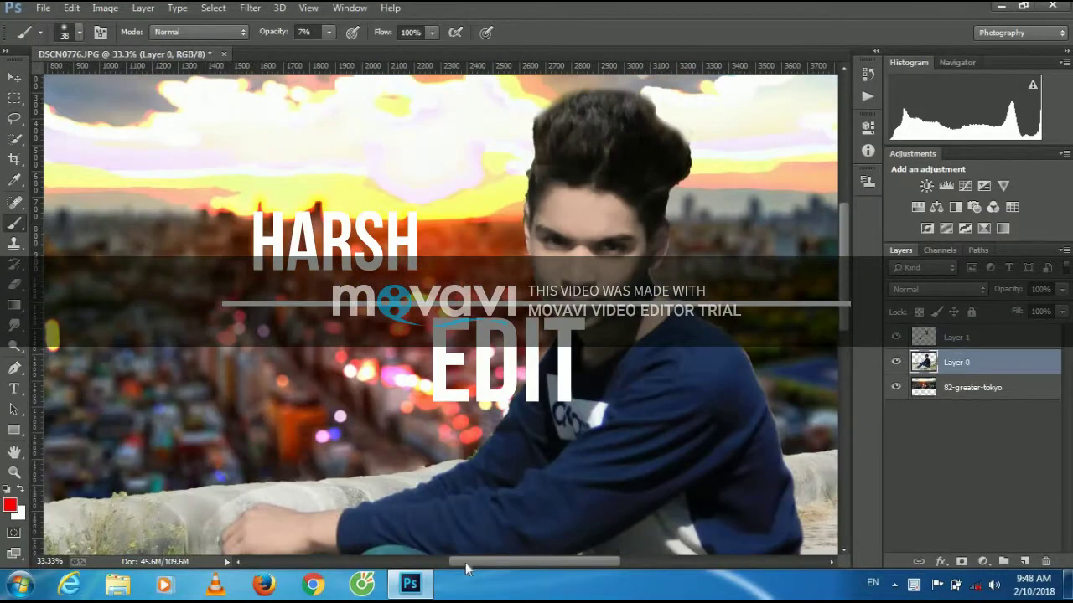
Place the handwritten 'I like the way I am' image, scaled down onto the man's forearm.
left_click_drag(465, 562, 511, 562)
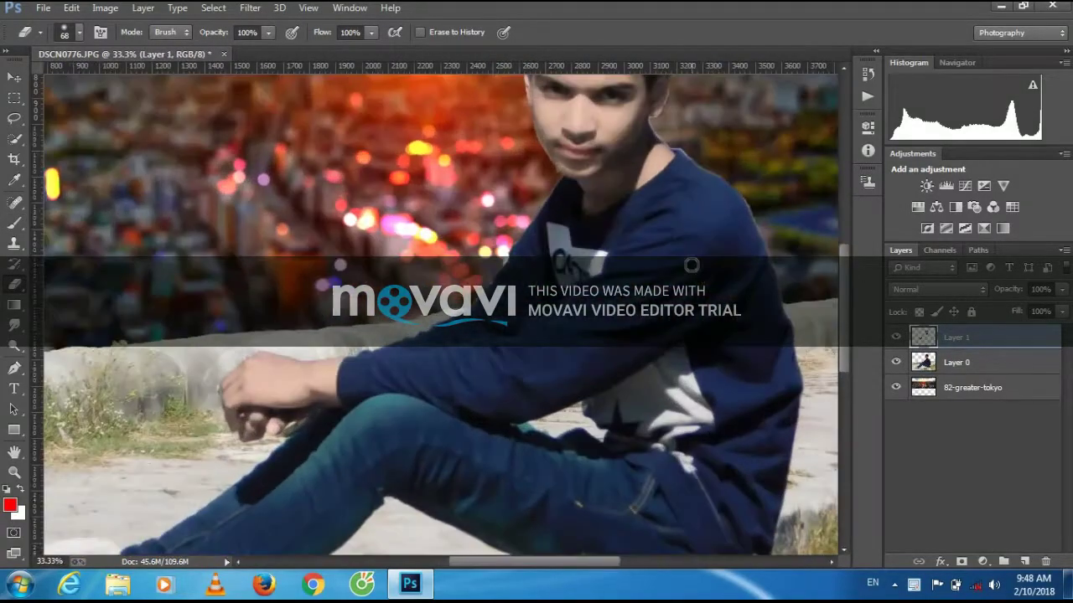
left_click(43, 7)
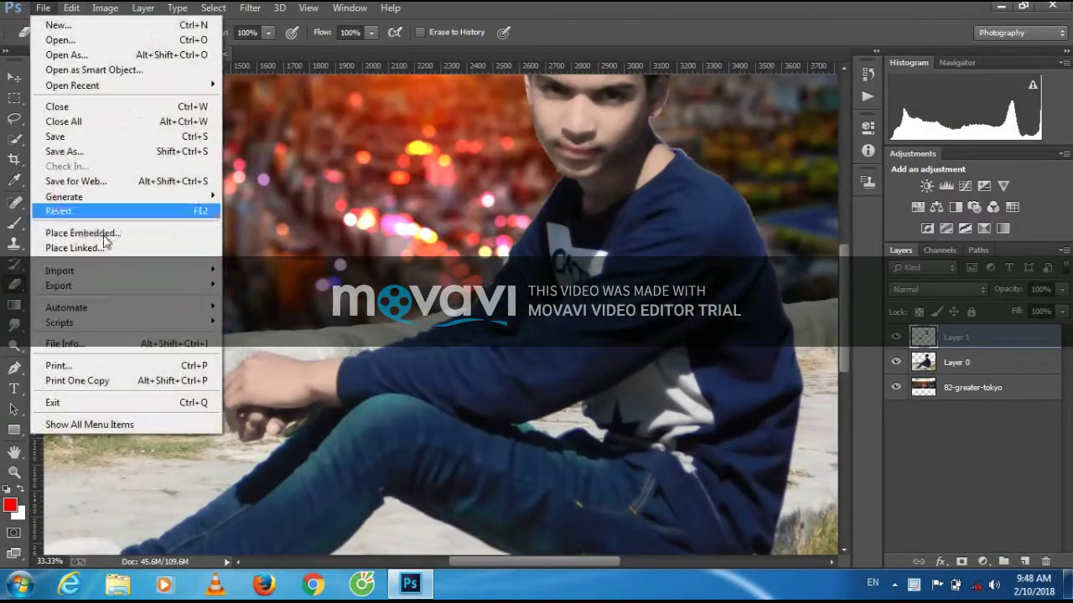
left_click(114, 233)
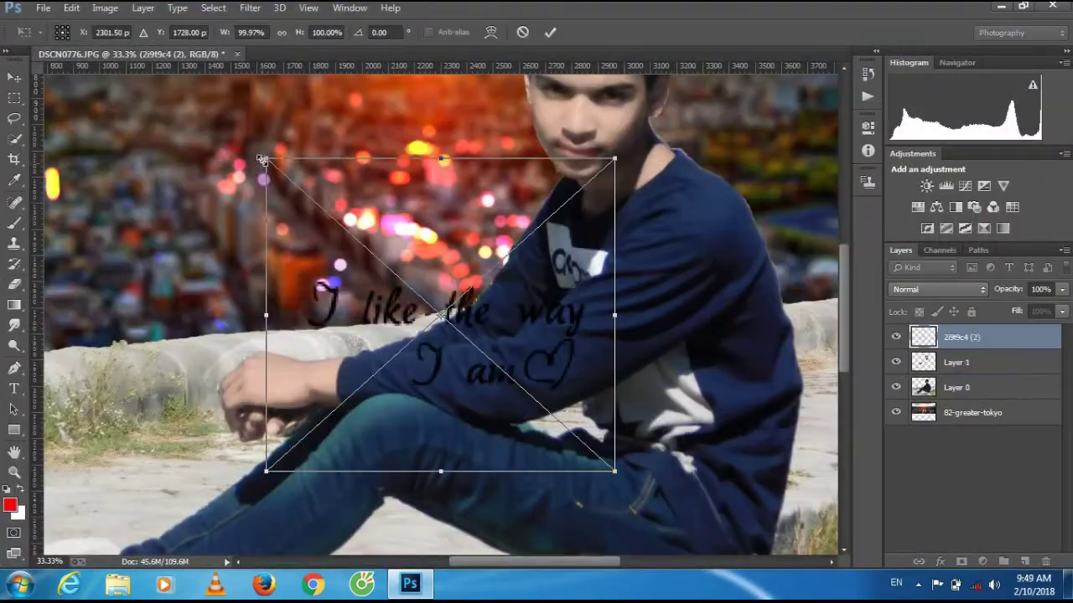
left_click_drag(262, 159, 352, 379)
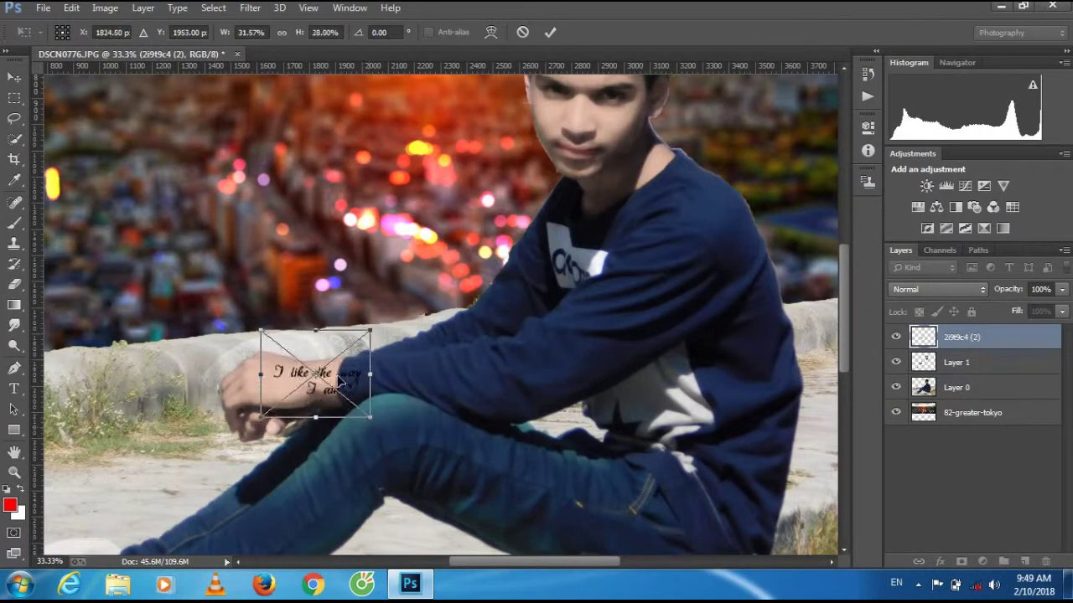
left_click_drag(352, 379, 293, 394)
left_click_drag(333, 423, 321, 415)
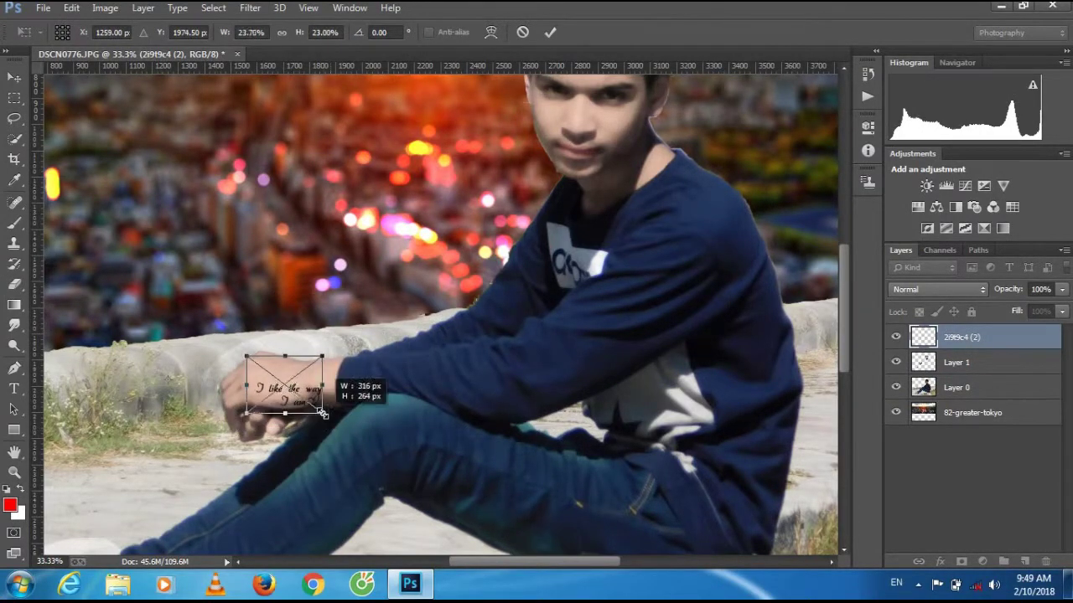
left_click(550, 32)
Fade the forearm text layer to 66% opacity.
left_click_drag(1062, 289, 863, 286)
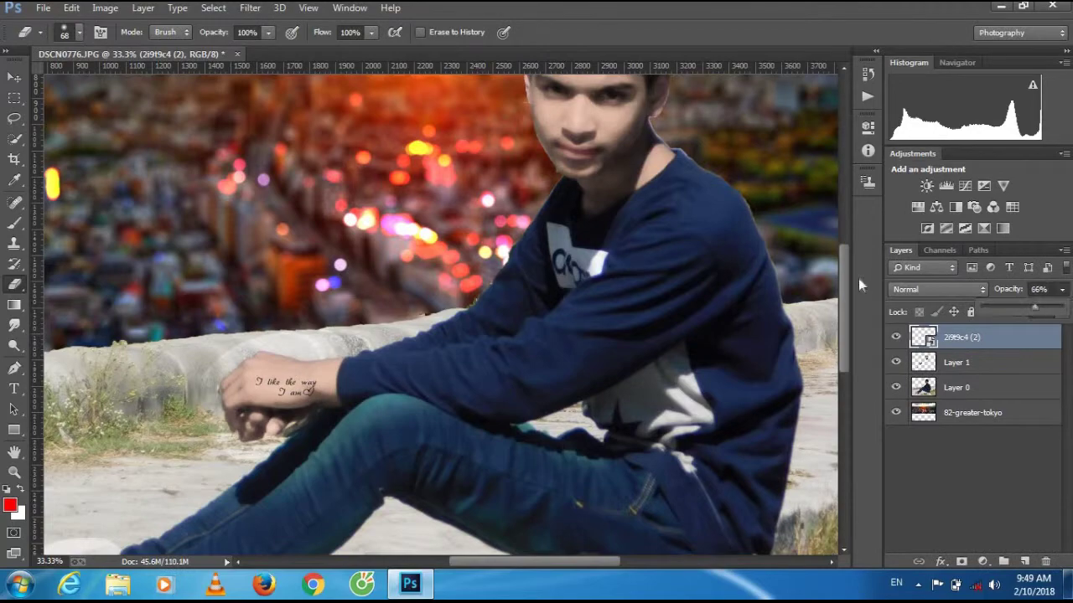
key("ctrl+minus")
key("ctrl+minus")
key("ctrl+minus")
key("ctrl+plus")
Place the diwali light image in Screen mode, stretched over the whole canvas.
left_click(806, 227)
left_click(589, 237)
left_click(42, 8)
left_click(95, 232)
left_click(936, 541)
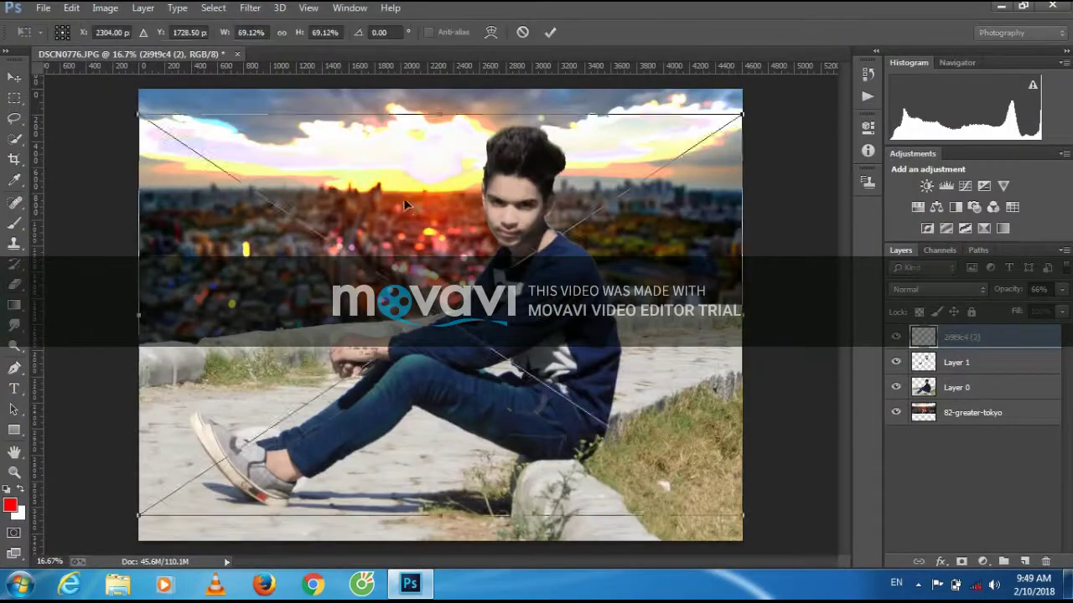
left_click(938, 289)
left_click(921, 139)
left_click_drag(440, 114, 520, 103)
left_click_drag(741, 314, 823, 506)
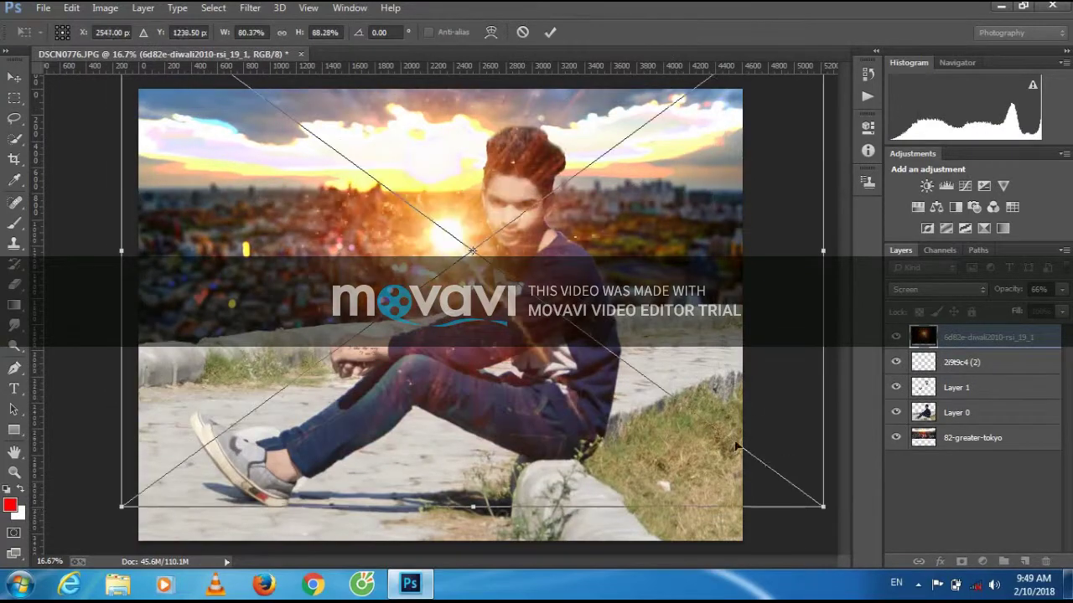
key("Return")
Soften the light layer with a Gaussian Blur, then zoom in on the man's head.
left_click(250, 7)
left_click(520, 331)
left_click(804, 230)
key("e")
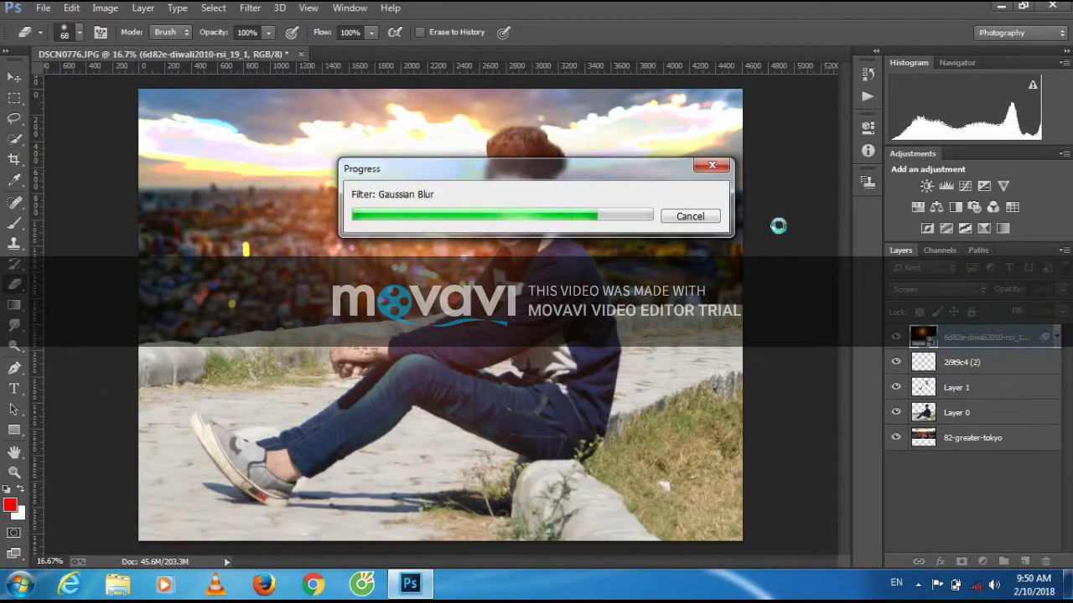
key("ctrl+plus")
scroll(845, 217, "up", 3)
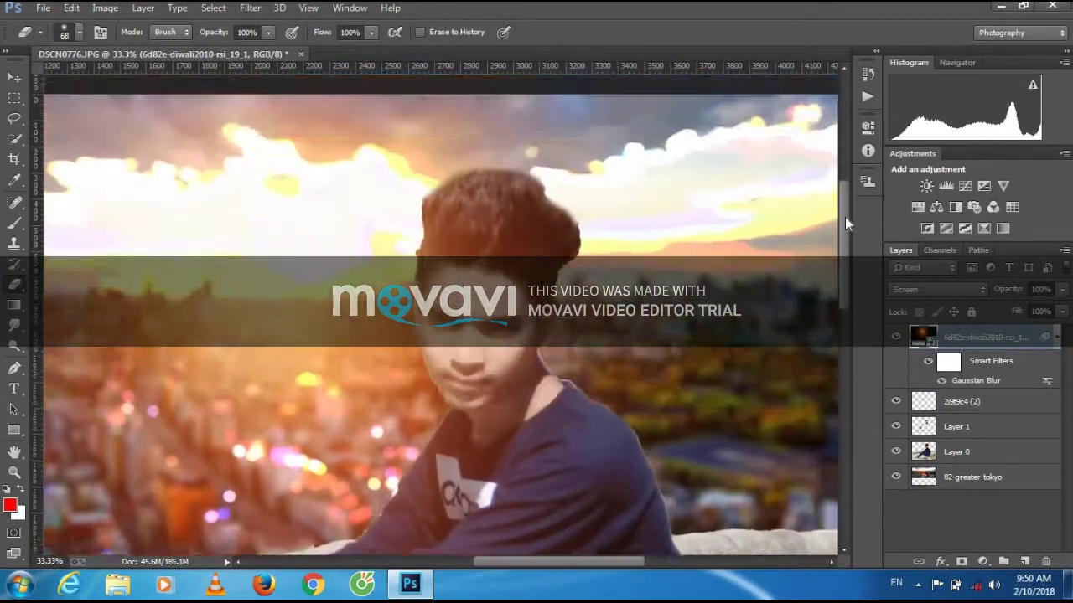
key("ctrl+plus")
left_click(955, 452)
Set up the Smudge tool with a brush enlarged from 121 px to 188 px.
left_click(14, 325)
right_click(563, 453)
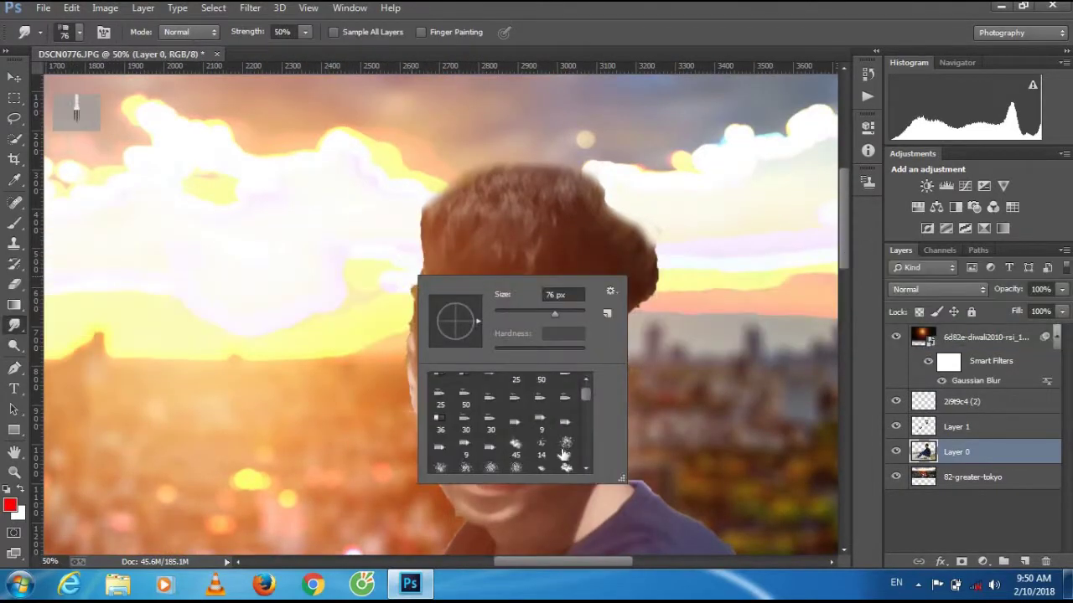
double_click(563, 294)
type("121")
key("Return")
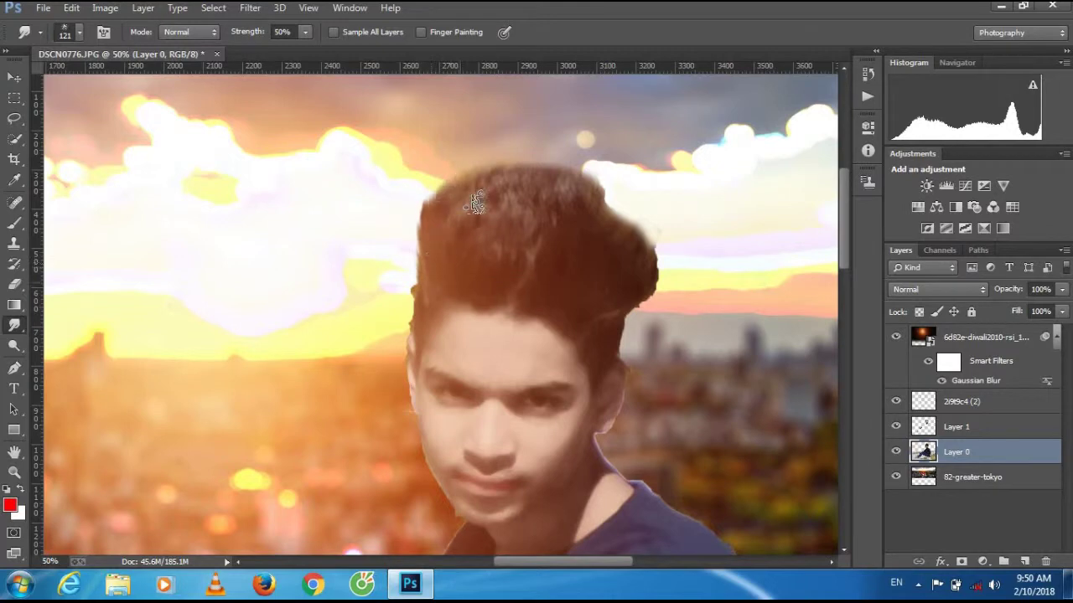
right_click(567, 268)
left_click_drag(687, 317, 711, 308)
key("Return")
Smudge the hair's top edge and erase the excess above it.
left_click_drag(589, 197, 624, 219)
key("e")
mouse_move(423, 213)
left_mouse_down()
mouse_move(486, 188)
mouse_move(567, 182)
mouse_move(584, 184)
mouse_move(651, 280)
mouse_move(651, 245)
left_mouse_up()
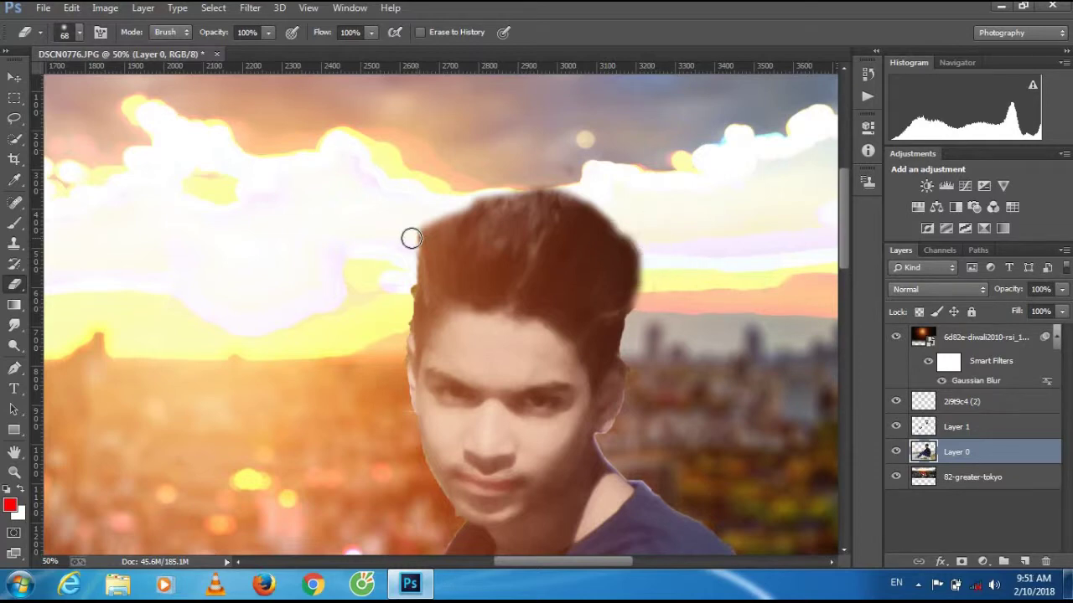
key("r")
mouse_move(417, 252)
left_mouse_down()
mouse_move(478, 202)
mouse_move(524, 188)
mouse_move(578, 268)
left_mouse_up()
mouse_move(411, 248)
left_mouse_down()
mouse_move(426, 214)
mouse_move(520, 191)
left_mouse_up()
With a bristle brush tip, pull spiky hair strands up into the sky.
right_click(508, 250)
left_click(604, 429)
scroll(461, 252, "up", 1)
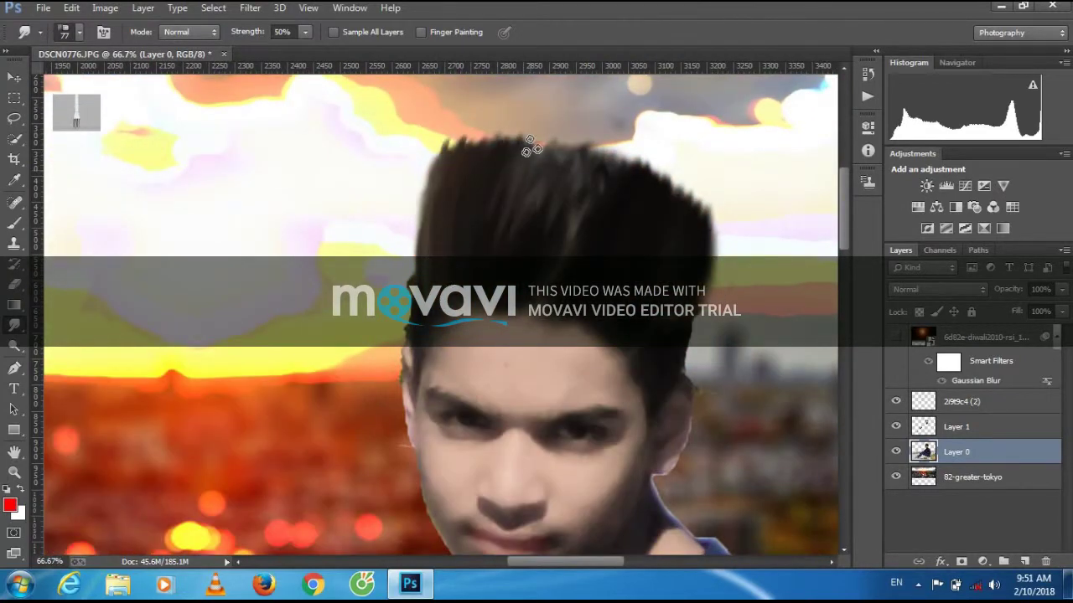
left_click_drag(531, 147, 566, 265)
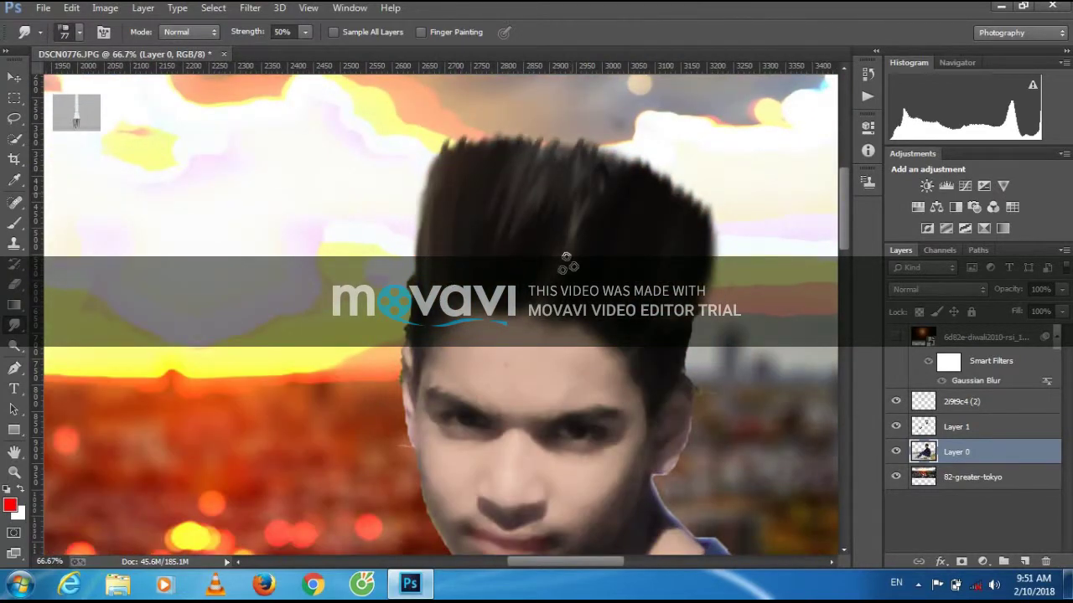
left_click_drag(689, 189, 618, 188)
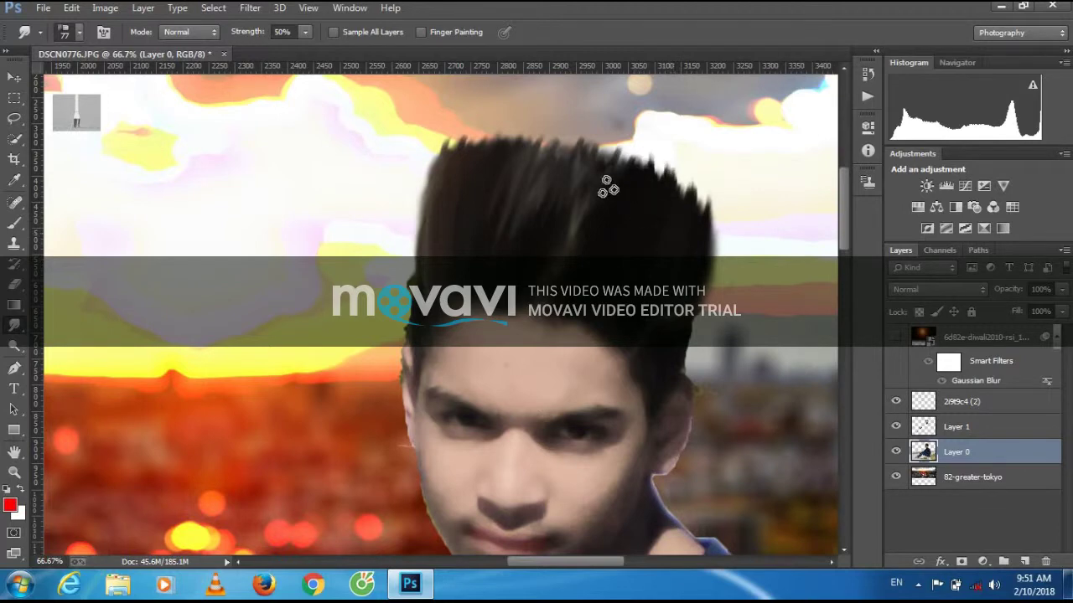
right_click(523, 266)
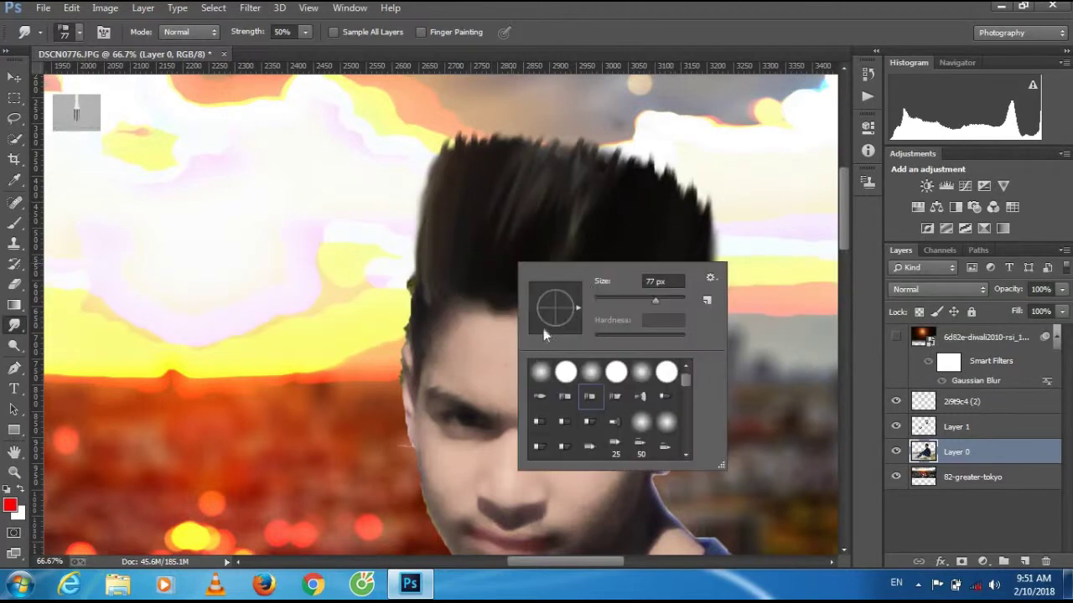
key("Return")
mouse_move(444, 178)
left_mouse_down()
mouse_move(641, 198)
mouse_move(683, 215)
left_mouse_up()
key("ctrl+minus")
key("ctrl+minus")
key("ctrl+minus")
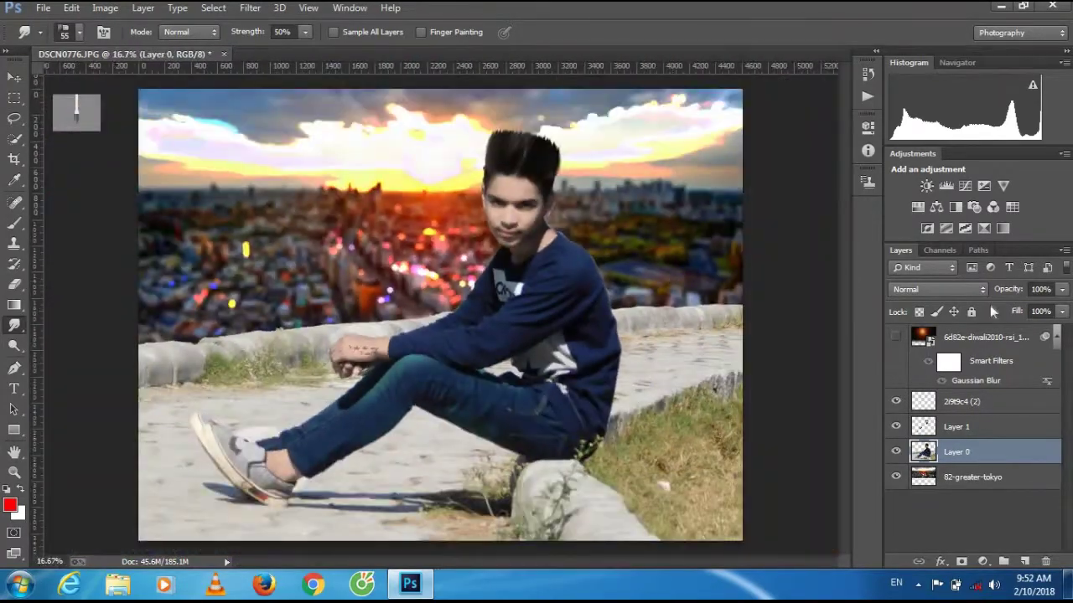
left_click(895, 336)
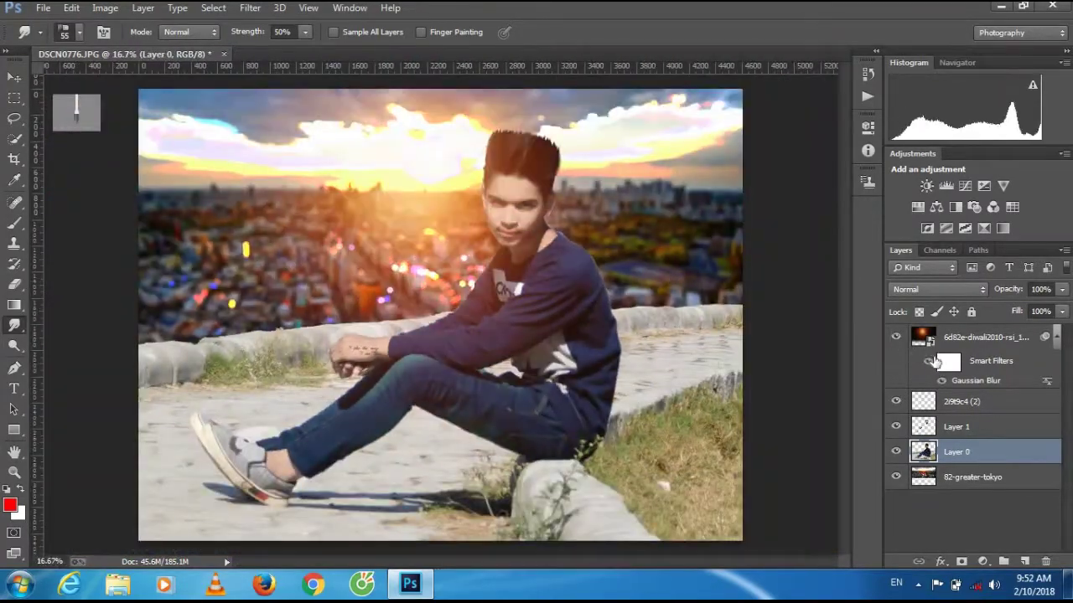
Drop the sunburst glow layer to 56% opacity and shift it slightly left.
mouse_move(1068, 287)
left_mouse_down()
mouse_move(1039, 312)
mouse_move(1062, 312)
mouse_move(1028, 312)
left_mouse_up()
left_click(985, 336)
key("v")
left_click_drag(394, 164, 363, 160)
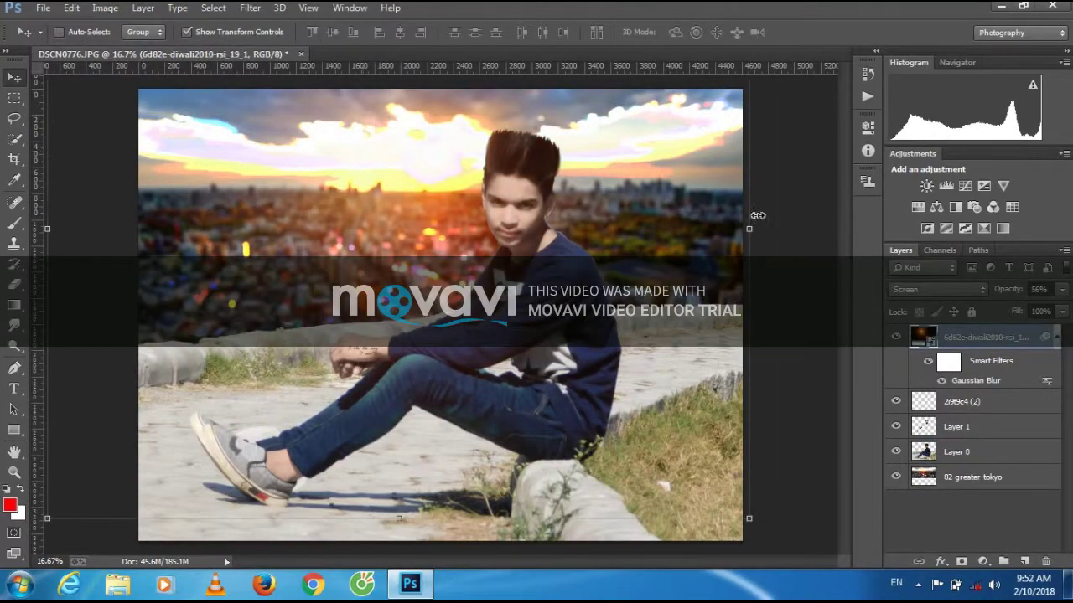
key("ctrl+plus")
key("ctrl+plus")
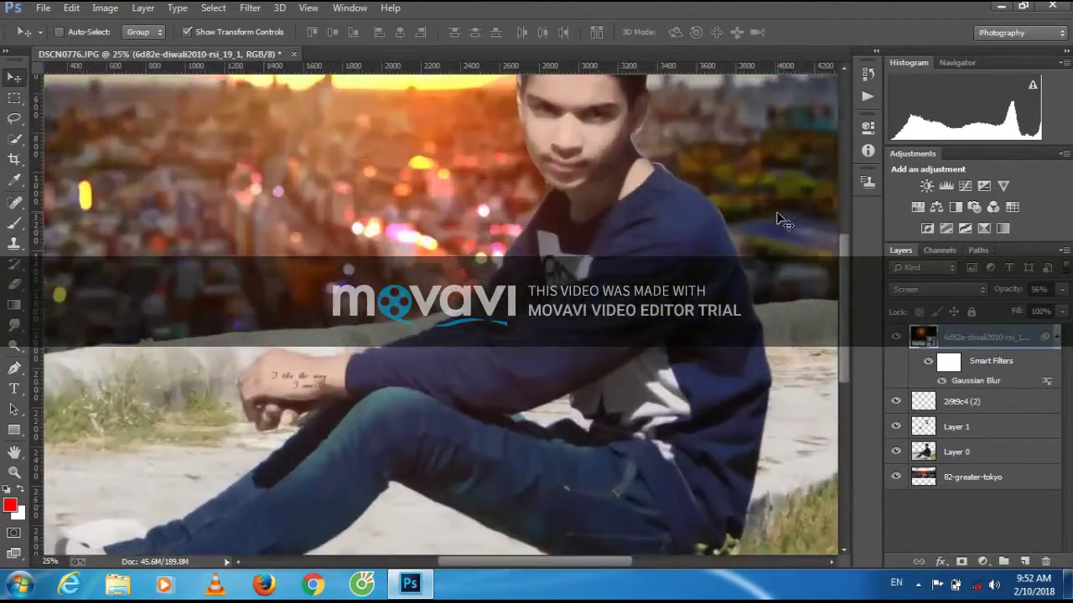
key("ctrl+plus")
key("ctrl+plus")
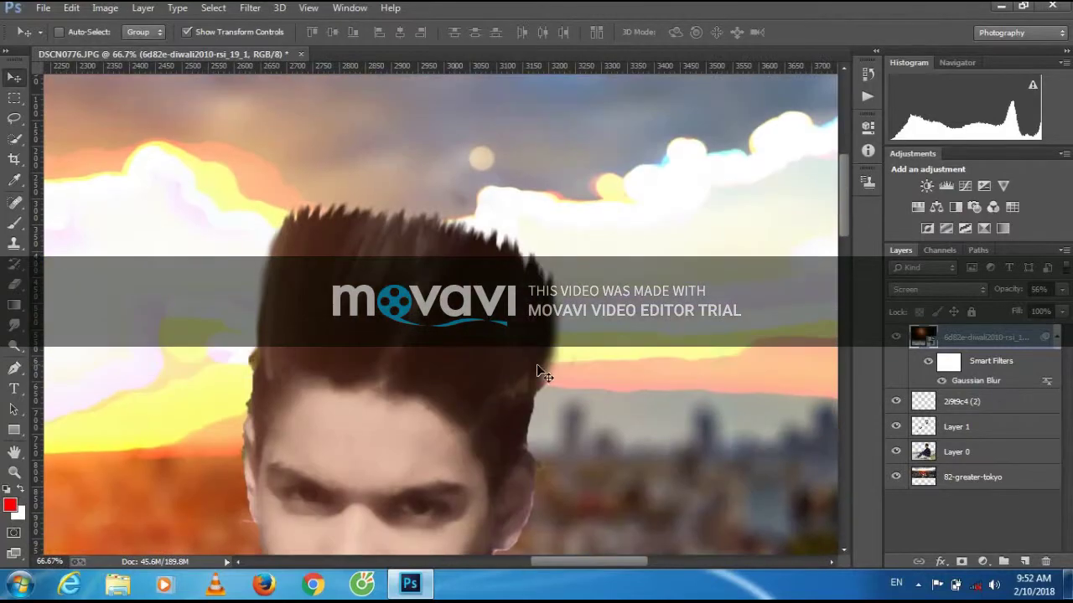
On Layer 0, erase stray spikes and push the hair's left and right edges up with a 76 px smudge brush.
left_click(956, 452)
key("ctrl+plus")
key("e")
mouse_move(163, 208)
left_mouse_down()
mouse_move(639, 227)
mouse_move(451, 195)
left_mouse_up()
key("r")
right_click(295, 410)
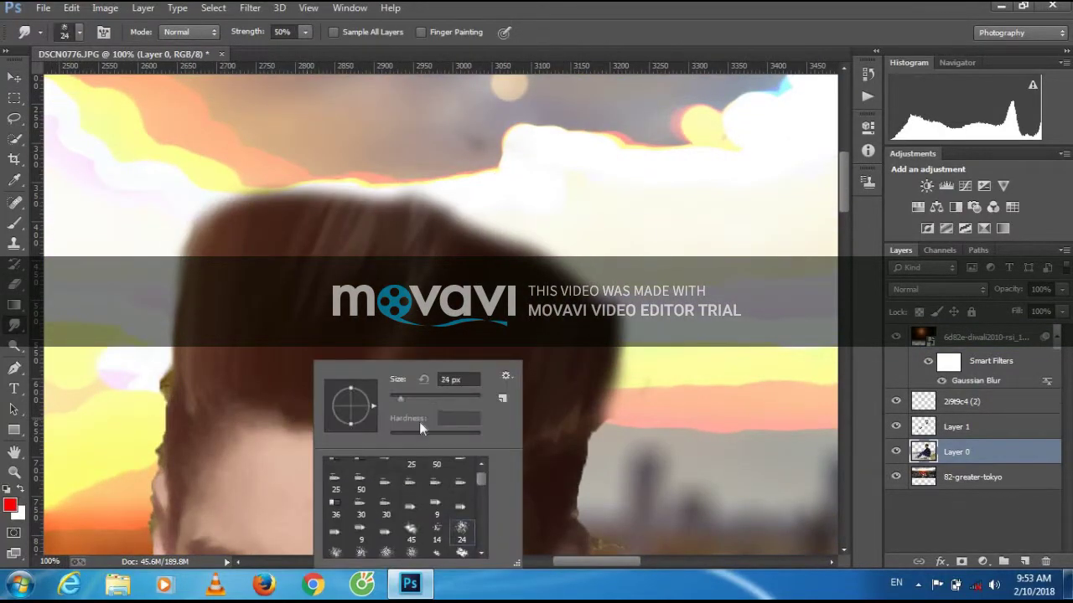
left_click_drag(420, 401, 411, 399)
left_click_drag(172, 411, 163, 318)
mouse_move(172, 383)
left_mouse_down()
mouse_move(166, 298)
mouse_move(194, 206)
left_mouse_up()
mouse_move(590, 495)
left_mouse_down()
mouse_move(594, 376)
mouse_move(578, 469)
mouse_move(614, 377)
mouse_move(535, 220)
left_mouse_up()
Push the hair's upper-left and top edges into the sky with a 114 px smudge brush.
right_click(300, 315)
left_click_drag(429, 362, 463, 362)
left_click_drag(172, 302, 191, 209)
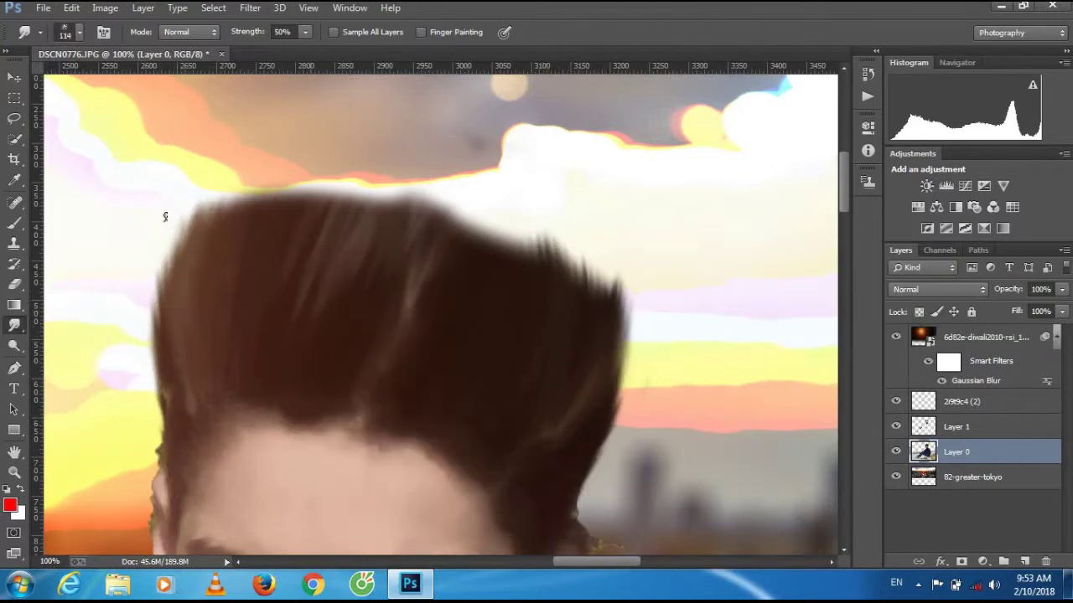
left_click_drag(352, 193, 303, 264)
left_click_drag(436, 268, 453, 193)
left_click_drag(471, 280, 494, 218)
left_click_drag(335, 218, 352, 180)
left_click_drag(536, 276, 520, 226)
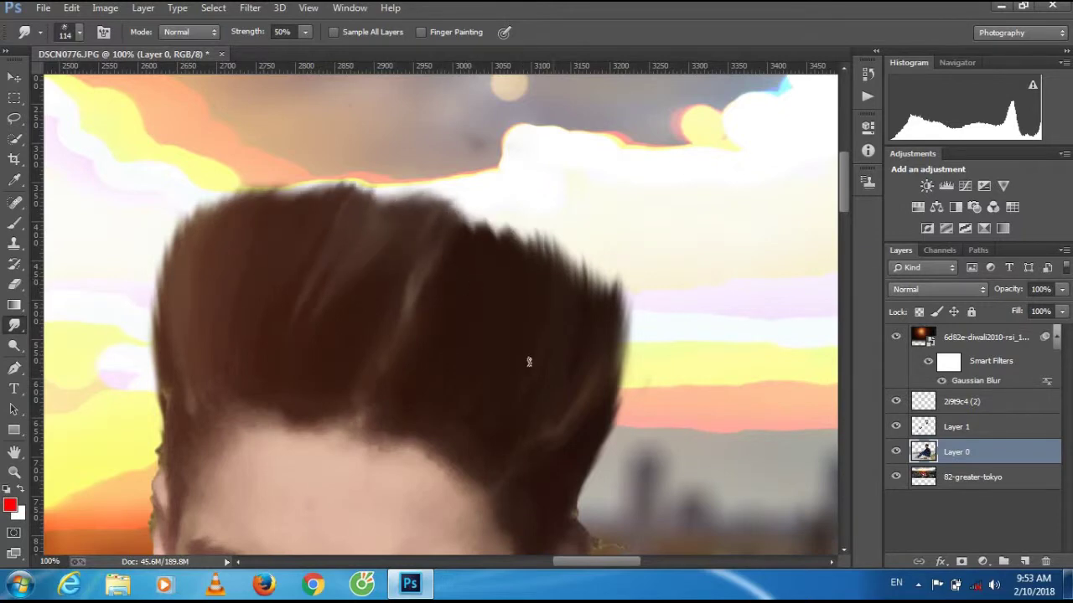
With a round brush tip, pull spikes from the hair's left, top and right edges.
right_click(529, 360)
scroll(629, 475, "up", 3)
left_click(191, 432)
mouse_move(193, 424)
left_mouse_down()
mouse_move(163, 400)
mouse_move(163, 358)
left_mouse_up()
mouse_move(168, 318)
left_mouse_down()
mouse_move(187, 244)
mouse_move(294, 181)
mouse_move(402, 155)
left_mouse_up()
left_click_drag(346, 219, 421, 196)
mouse_move(605, 398)
left_mouse_down()
mouse_move(642, 289)
mouse_move(540, 230)
left_mouse_up()
left_click_drag(485, 250, 469, 191)
left_click_drag(358, 220, 445, 215)
left_click_drag(469, 252, 453, 189)
mouse_move(364, 196)
left_mouse_down()
mouse_move(411, 204)
mouse_move(435, 189)
left_mouse_up()
Zoom out to review the hair, setting the smudge brush to 78 px.
key("ctrl+minus")
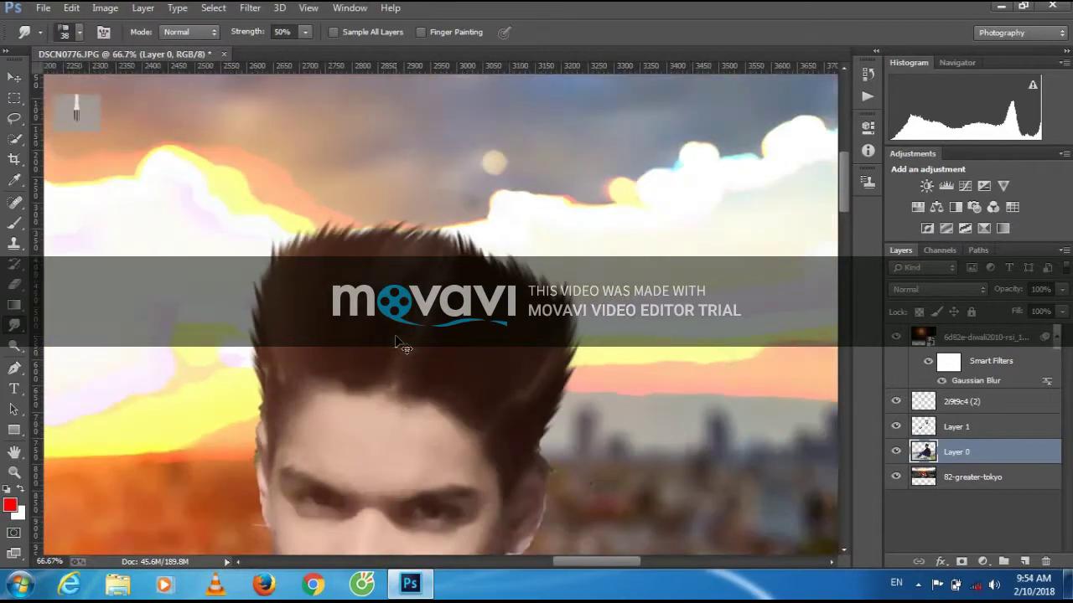
key("ctrl+0")
key("ctrl+plus")
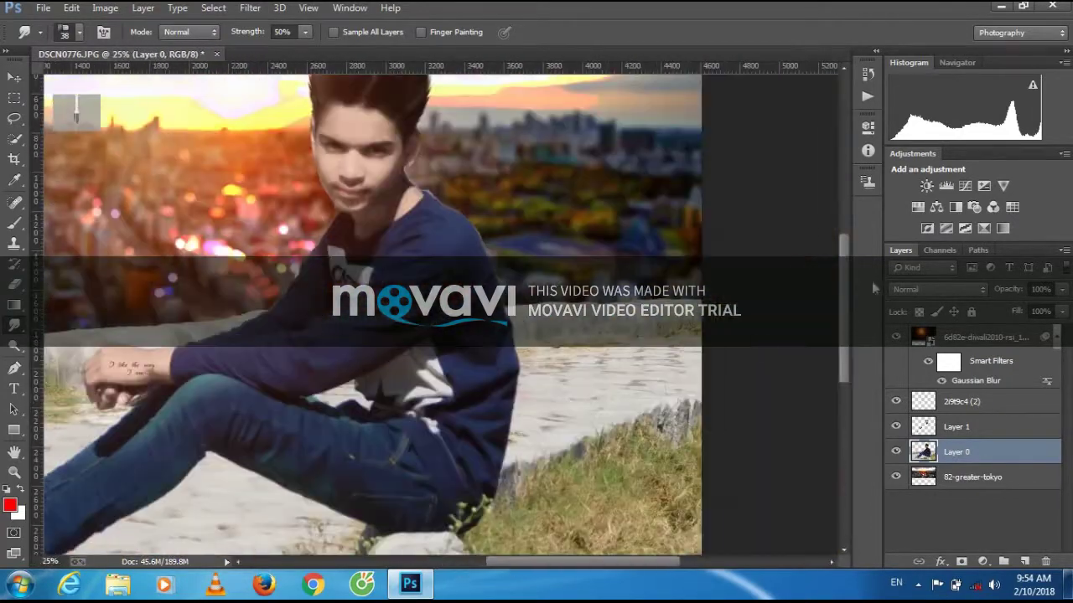
key("ctrl+plus")
key("ctrl+plus")
right_click(231, 193)
key("Return")
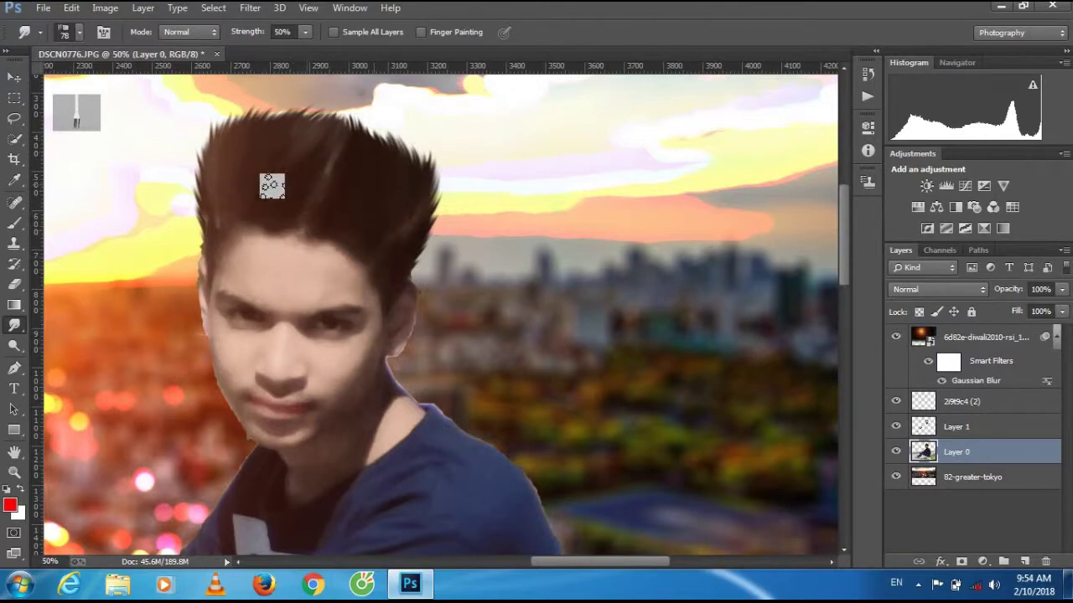
key("ctrl+0")
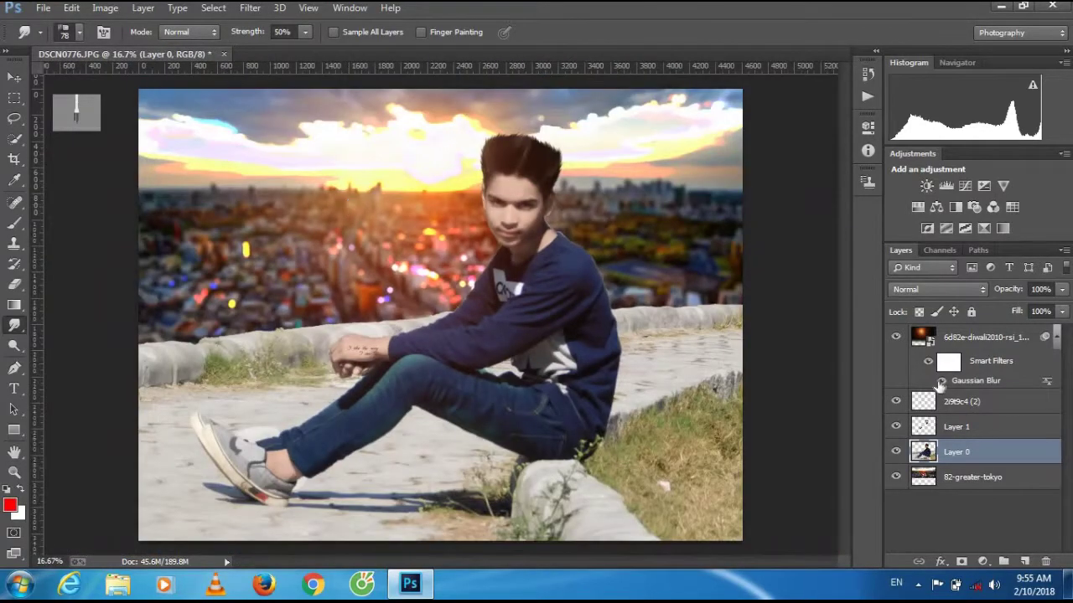
left_click(980, 337)
Place the red-particle image '12' scaled over the canvas in Screen mode.
left_click(43, 8)
left_click(117, 232)
double_click(423, 315)
left_click_drag(208, 445, 89, 551)
left_click_drag(673, 184, 800, 74)
left_click(937, 289)
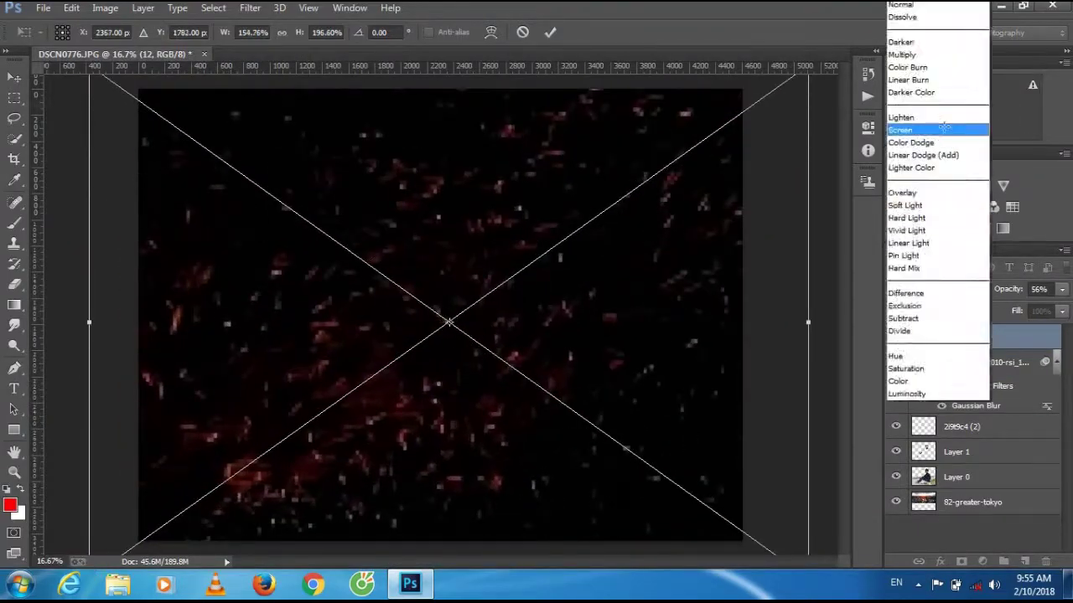
left_click(905, 126)
left_click(549, 32)
Erase particle streaks over the man's body and shift the particles' hue by +111.
key("e")
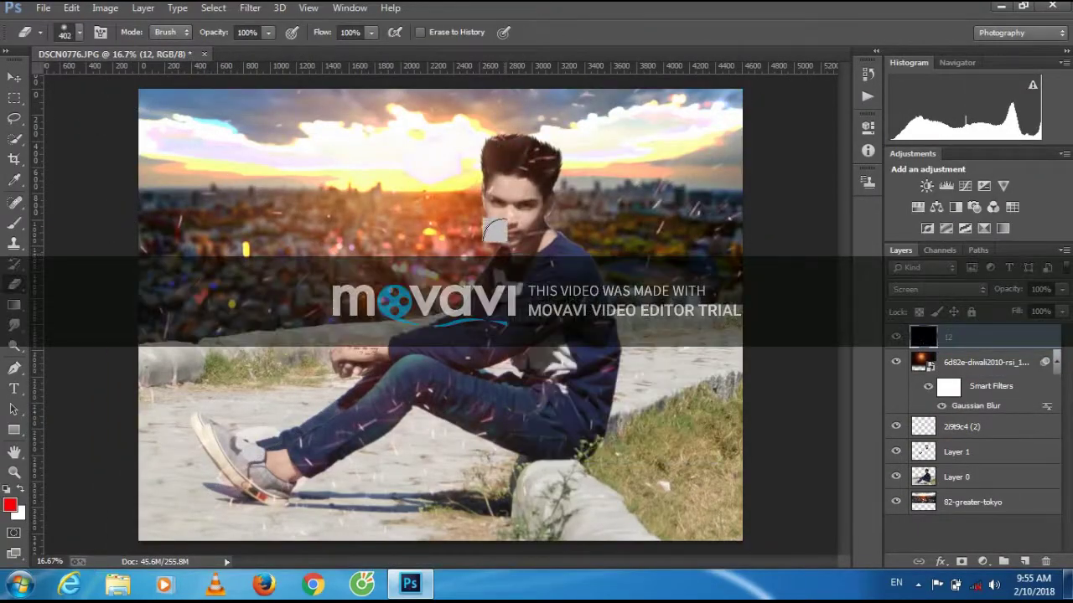
mouse_move(490, 338)
left_mouse_down()
mouse_move(389, 342)
mouse_move(480, 407)
mouse_move(442, 356)
mouse_move(549, 340)
left_mouse_up()
left_click(105, 8)
left_click(341, 129)
left_click_drag(657, 248, 712, 248)
left_click(849, 173)
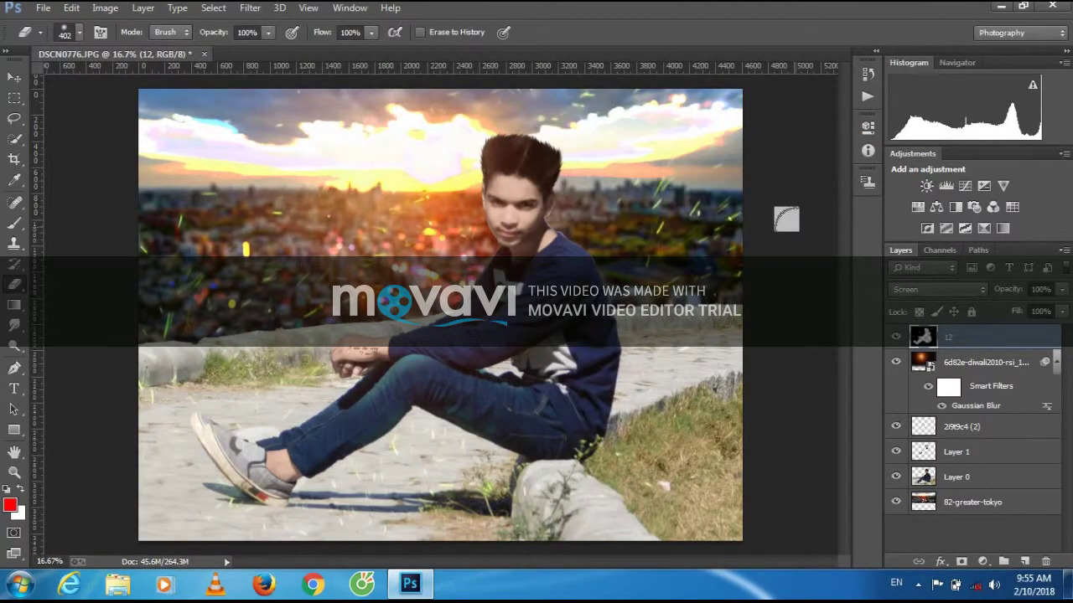
Place img-20151215-wa0154 and enlarge it over the canvas.
left_click(42, 8)
left_click(76, 276)
scroll(537, 319, "down", 10)
left_click(539, 390)
left_click(939, 542)
key("ctrl+minus")
left_click_drag(642, 450, 610, 352)
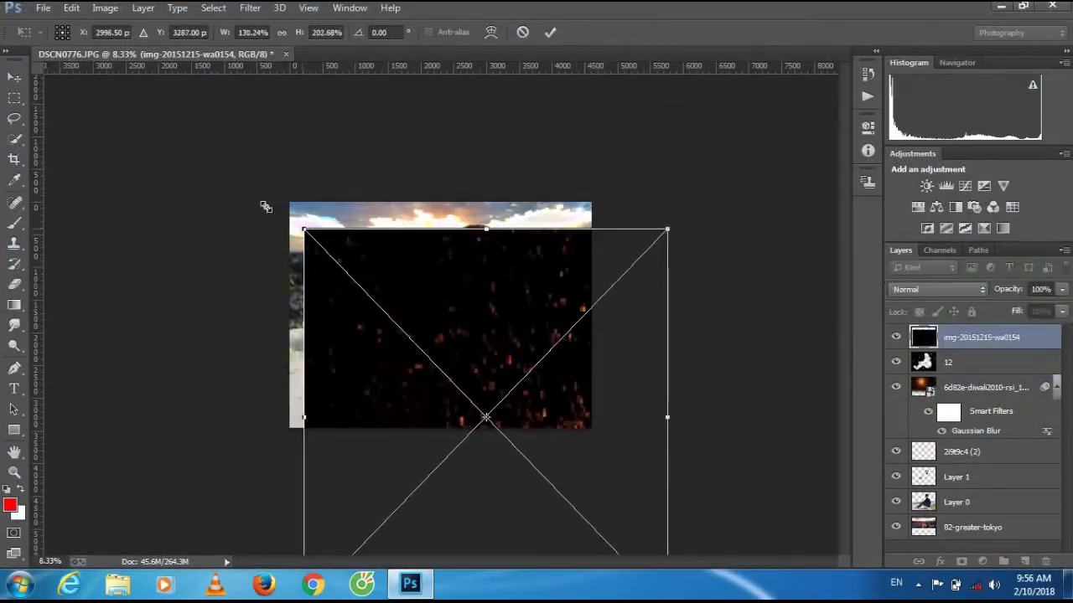
Blend img-20151215-wa0154 in Screen mode, commit and rasterize it, then select layer 12.
left_click(938, 289)
left_click(922, 127)
left_click(14, 284)
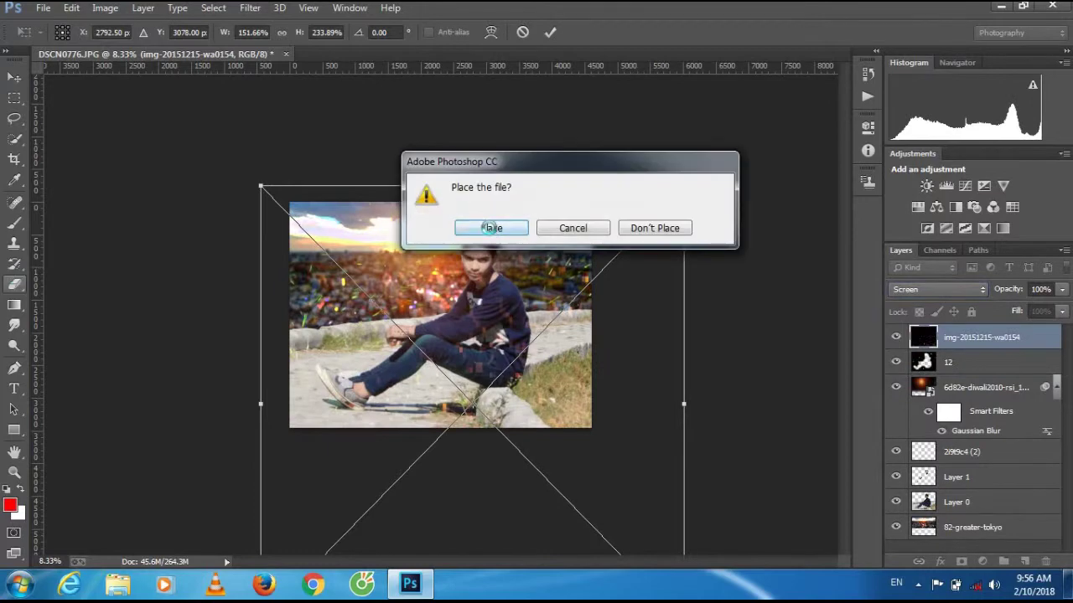
left_click(491, 227)
key("ctrl+plus")
left_click(484, 261)
left_click(527, 234)
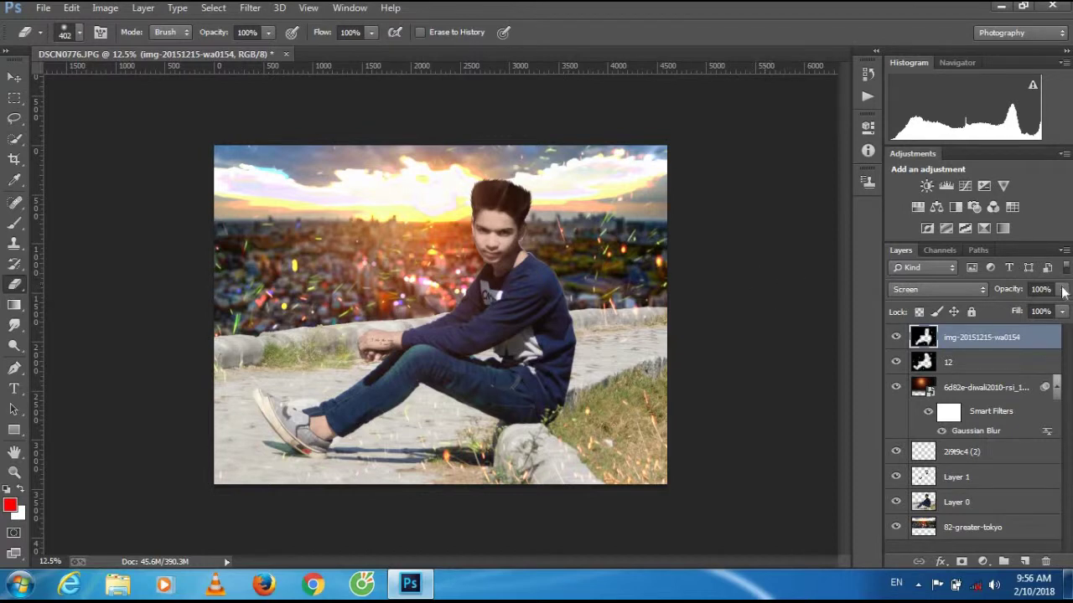
left_click(989, 361)
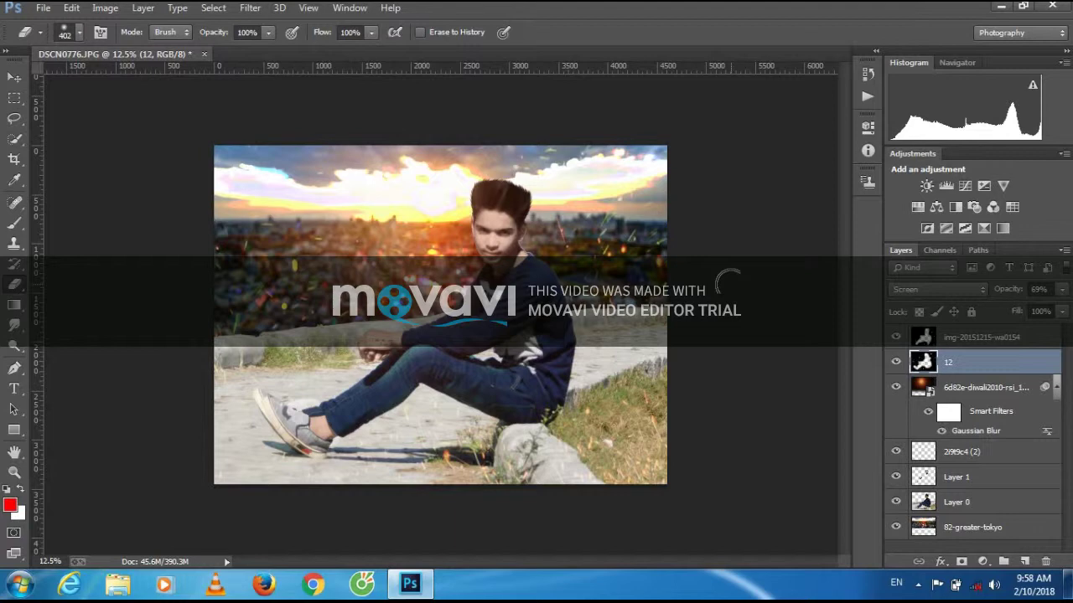
Merge all visible layers into one and launch Color Efex Pro 4 on it.
right_click(970, 372)
left_click(696, 463)
left_click(250, 8)
left_click(502, 411)
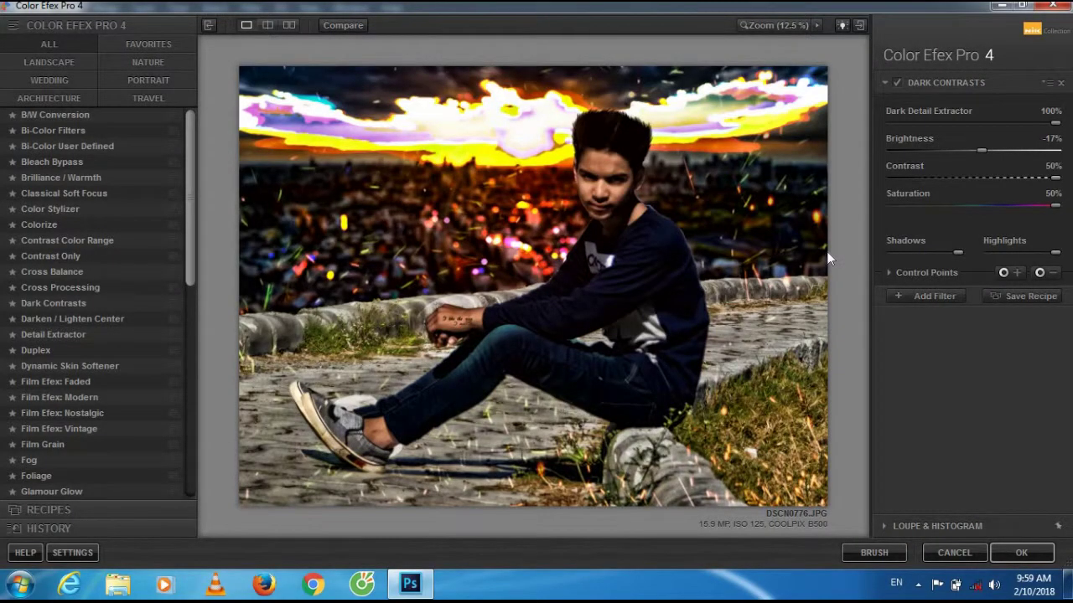
Add Dark Contrasts with control points on the man's neck, hand and shoe.
scroll(828, 259, "up", 1)
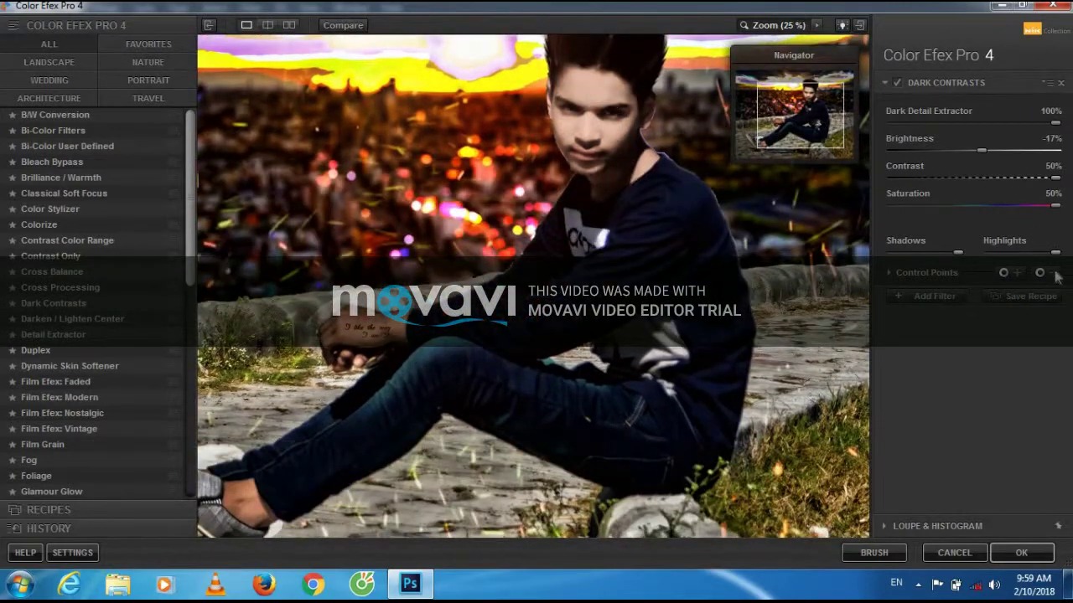
left_click(1054, 274)
left_click(614, 183)
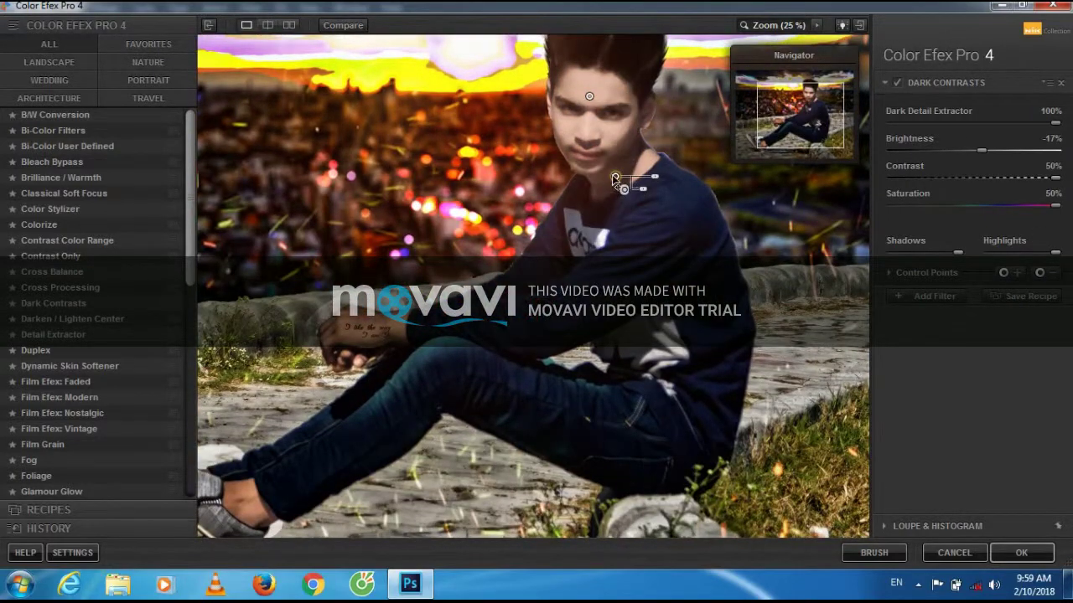
left_click_drag(616, 180, 708, 102)
left_click(445, 260)
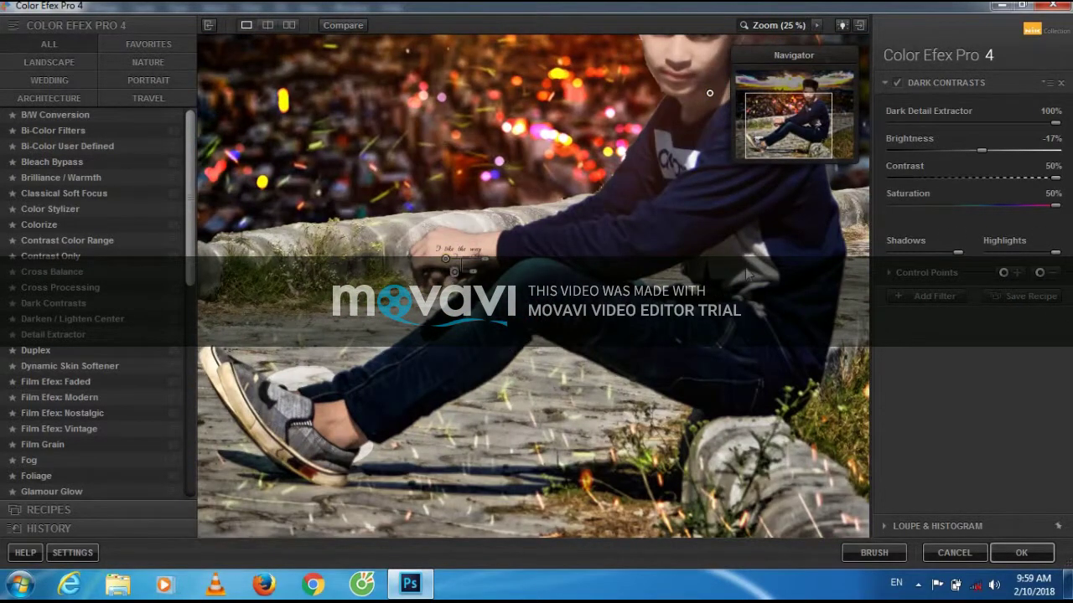
left_click(344, 440)
left_click(966, 150)
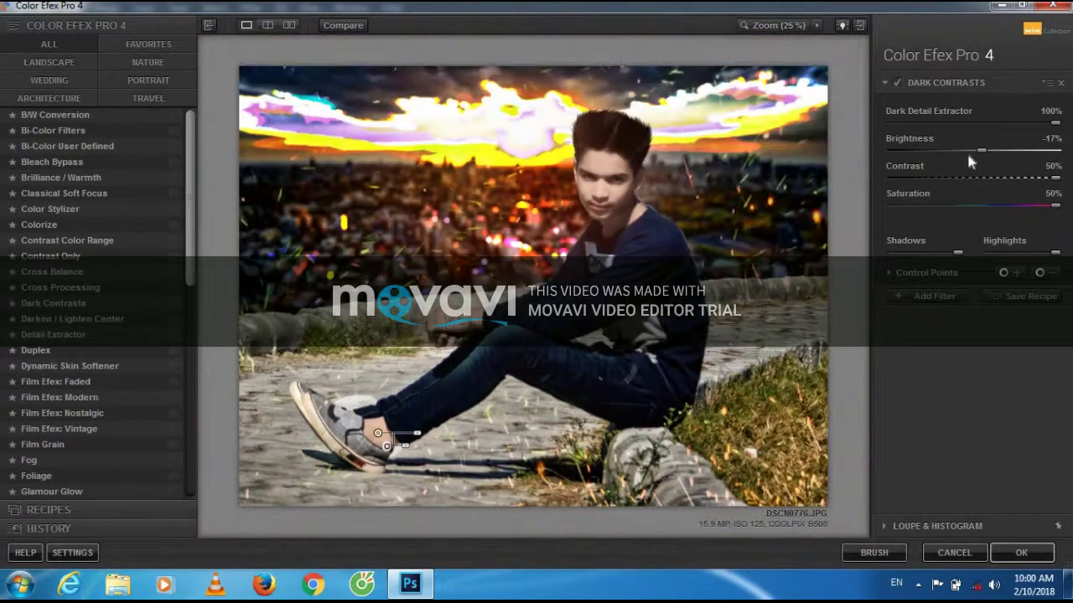
Add the Indian Summer filter using method 4 and apply the grade to the image.
left_click(930, 295)
scroll(52, 402, "down", 2)
scroll(52, 403, "down", 4)
left_click(52, 406)
left_click(1021, 140)
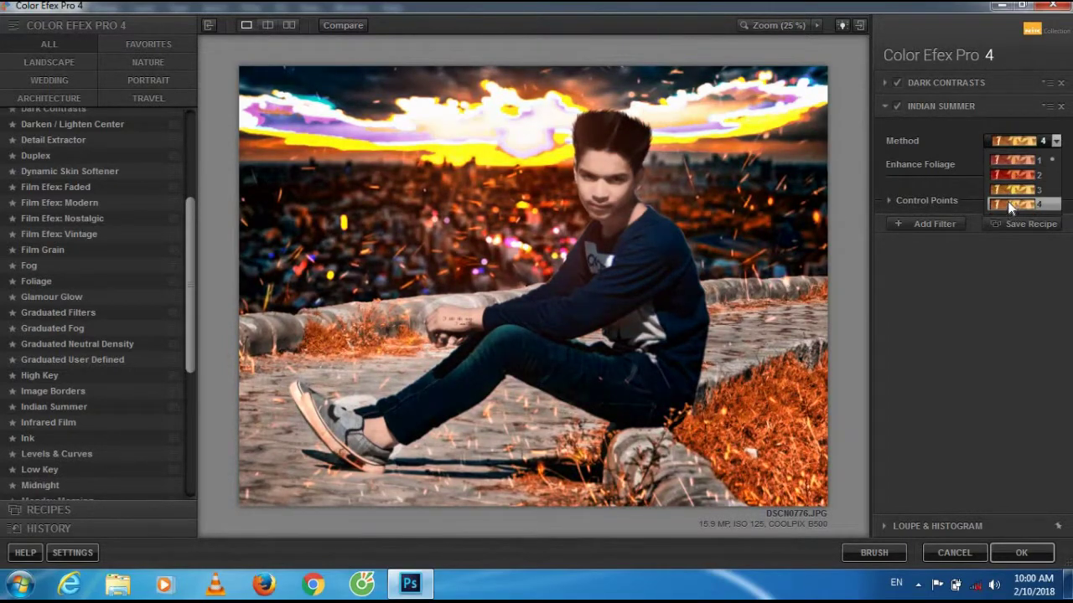
left_click(1010, 205)
left_click(1020, 553)
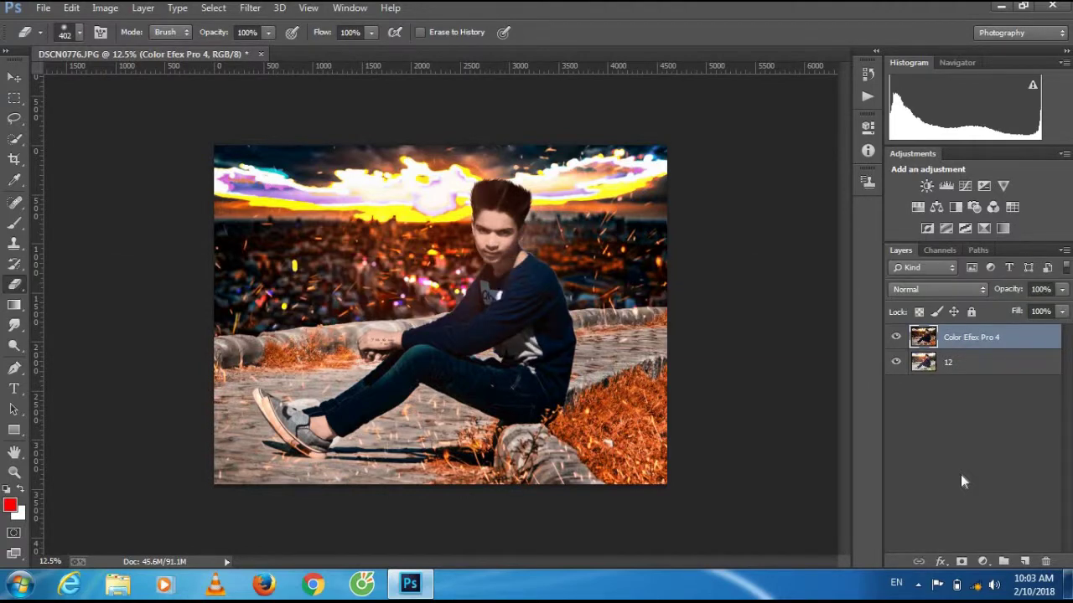
In Camera Raw, set Contrast +24, Whites +46, Clarity +28 and Vibrance +23.
left_click(249, 8)
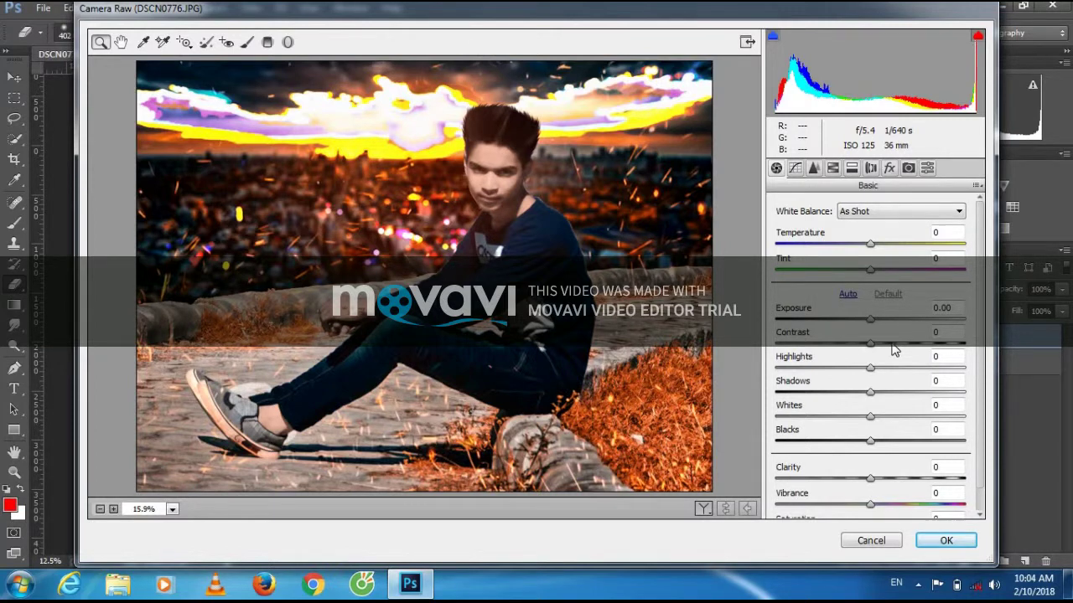
left_click(893, 343)
left_click(913, 417)
left_click(896, 479)
left_click(900, 503)
Shift the red hue +14, add a -17 edge vignette, and apply the Camera Raw adjustments.
left_click(832, 169)
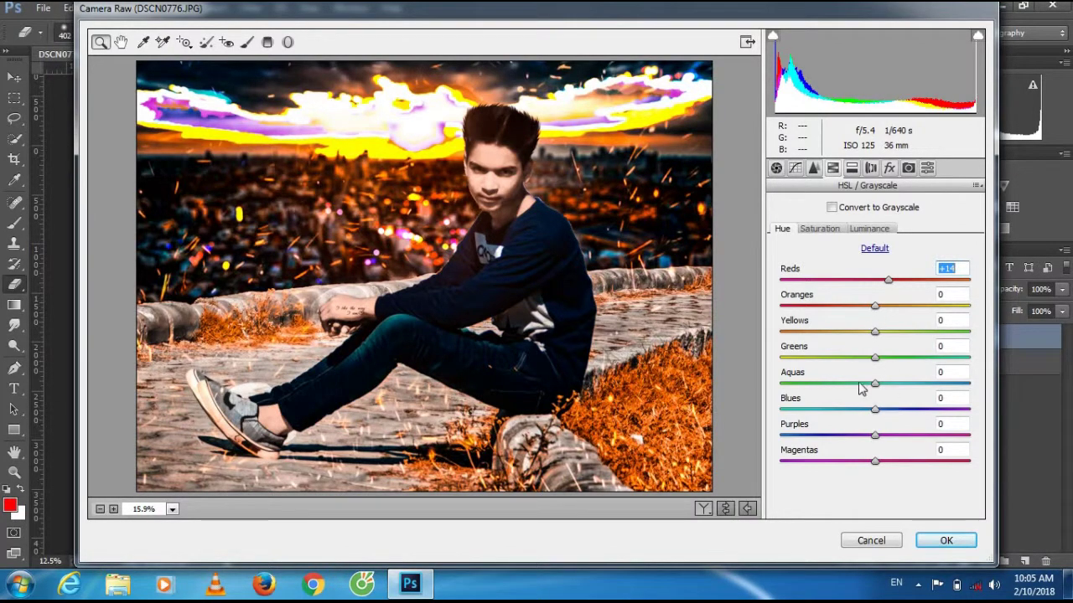
left_click(889, 168)
left_click_drag(873, 370, 858, 370)
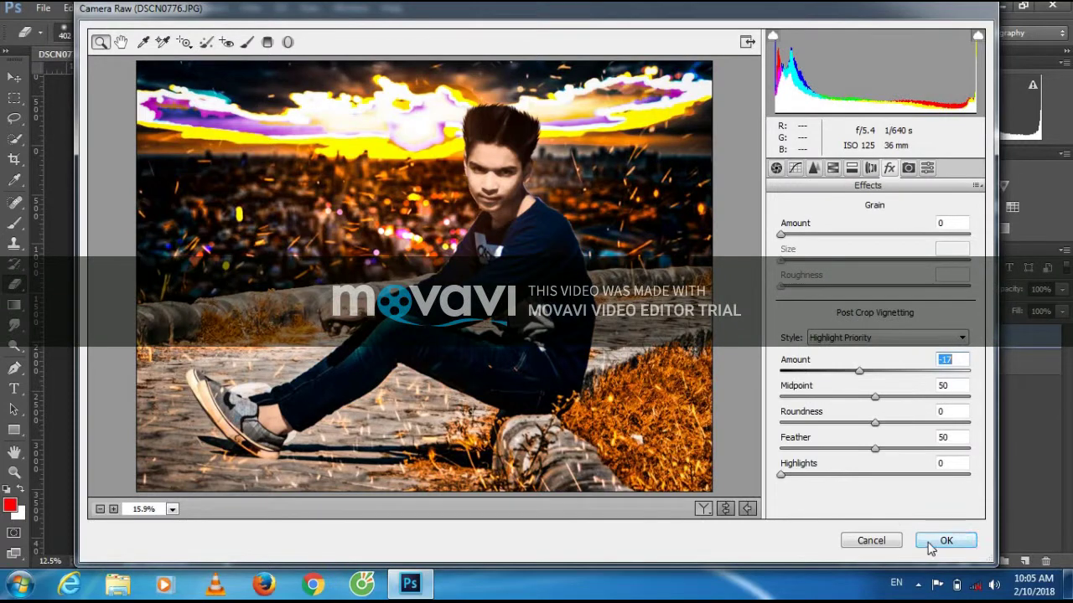
left_click(929, 543)
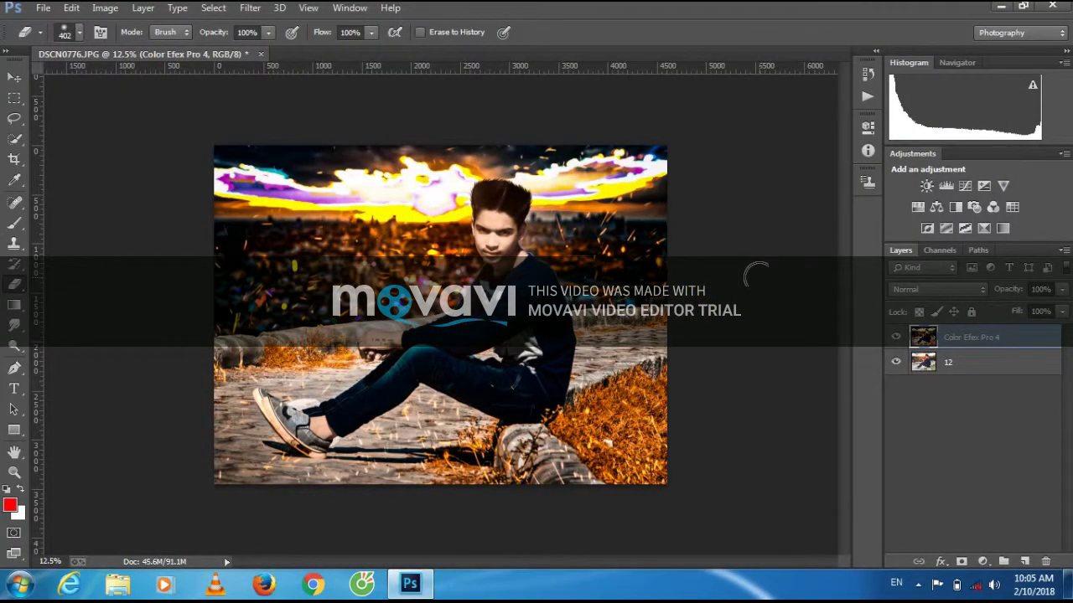
key("ctrl+plus")
key("ctrl+plus")
key("ctrl+plus")
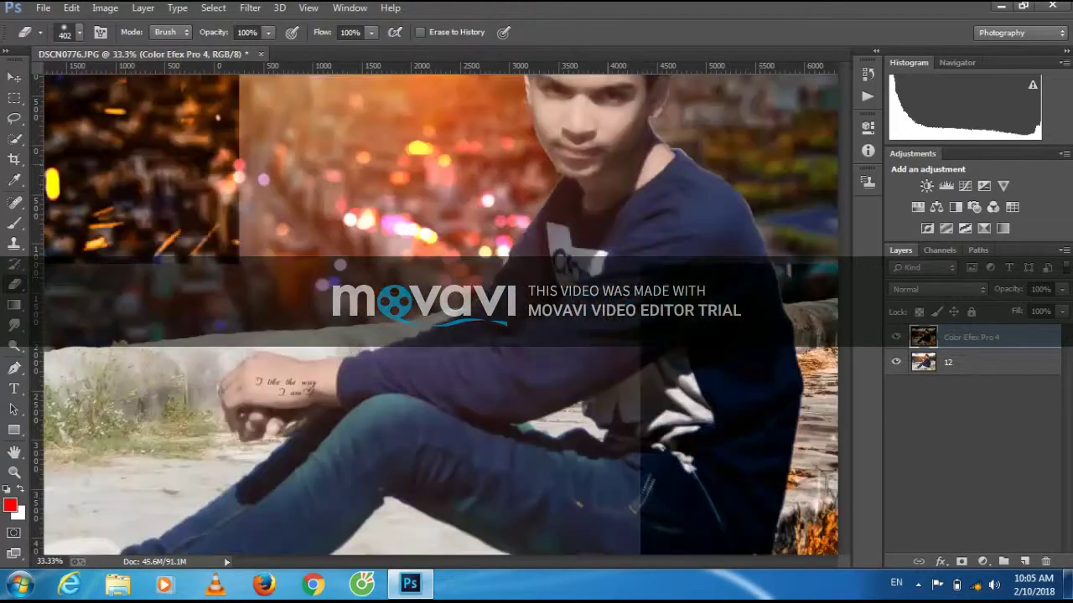
Zoom in on the man's hair and switch to the Smudge tool at 50% strength.
key("ctrl+plus")
key("ctrl+plus")
left_click_drag(523, 566, 528, 566)
left_click_drag(843, 217, 841, 195)
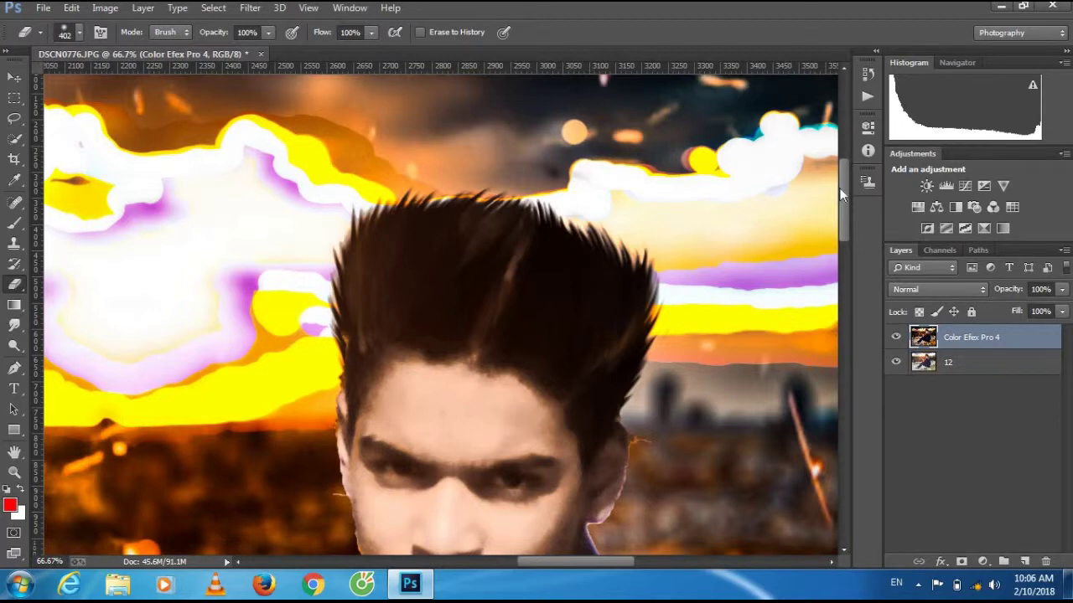
right_click(472, 282)
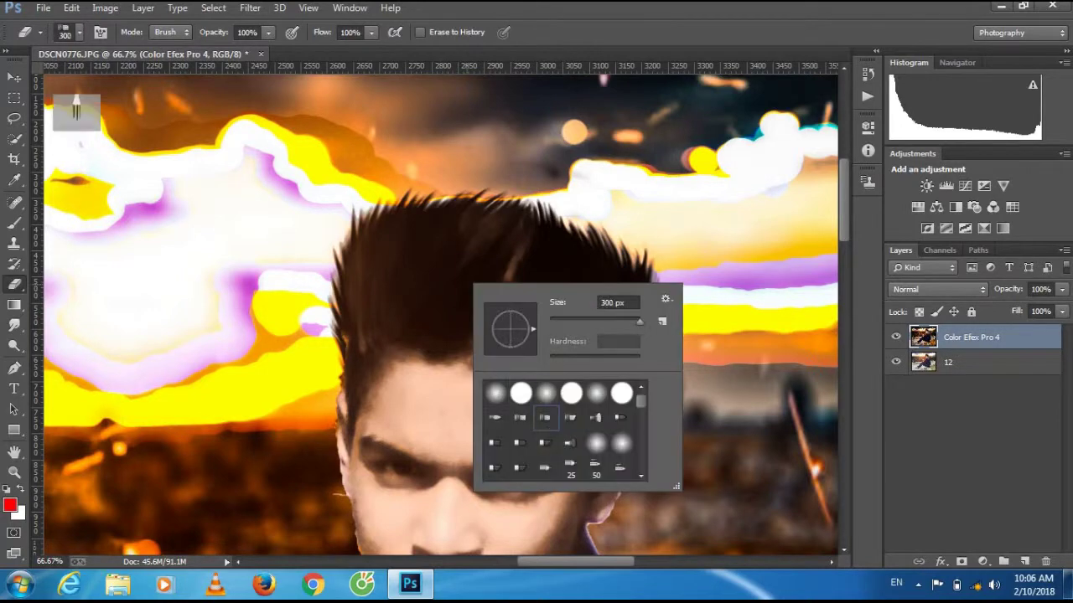
key("Escape")
key("b")
right_click(365, 318)
key("Escape")
key("shift+r")
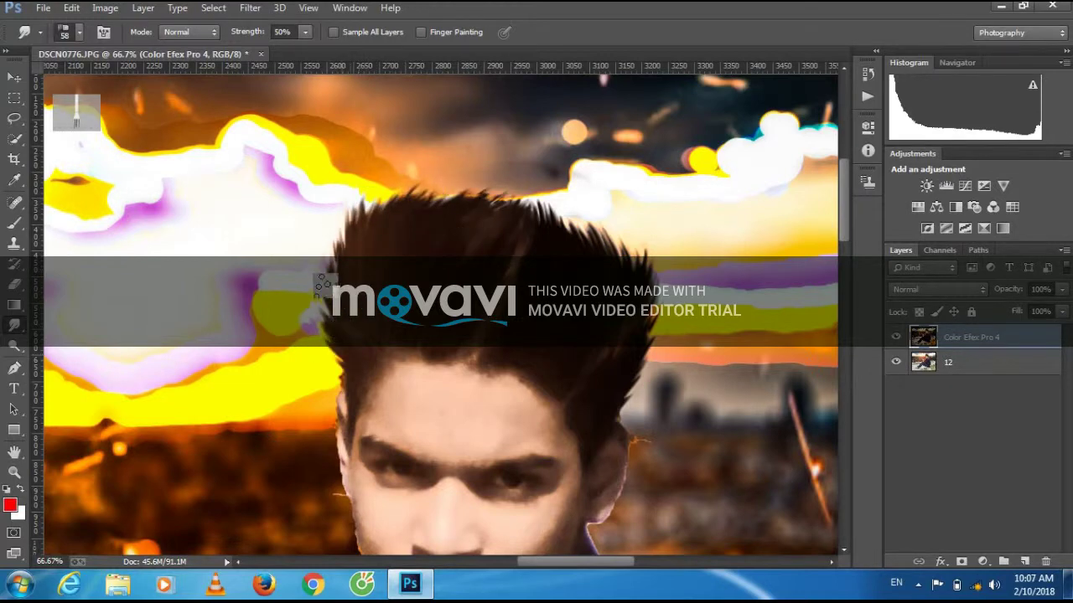
Smudge the hair's tips and its left, top and right edges upward into spikes with a size-39 brush.
left_click_drag(377, 252, 382, 191)
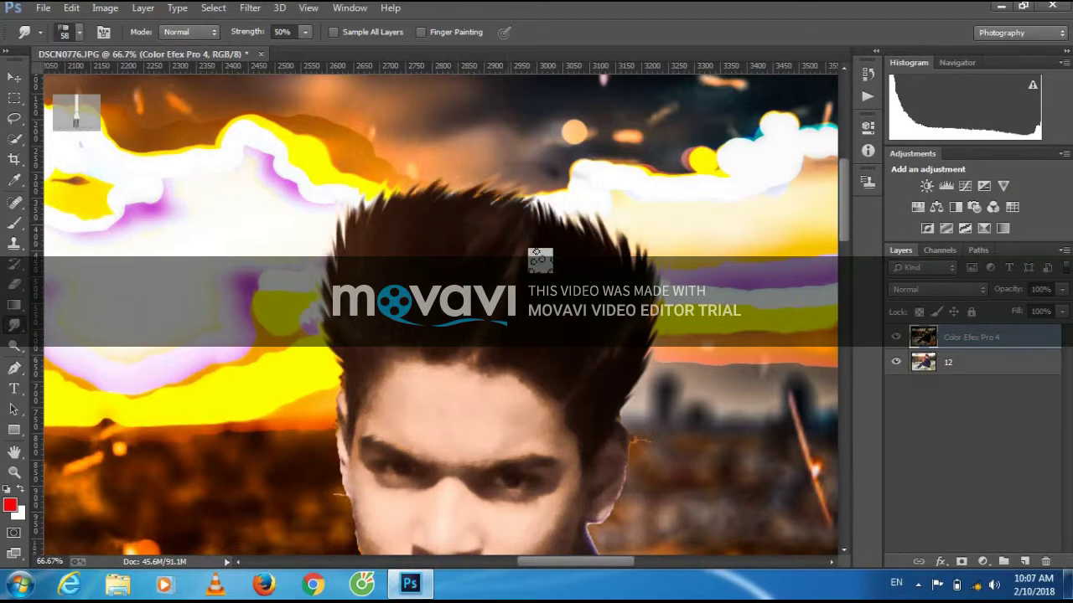
key("ctrl+minus")
key("ctrl+minus")
key("ctrl+minus")
key("ctrl+minus")
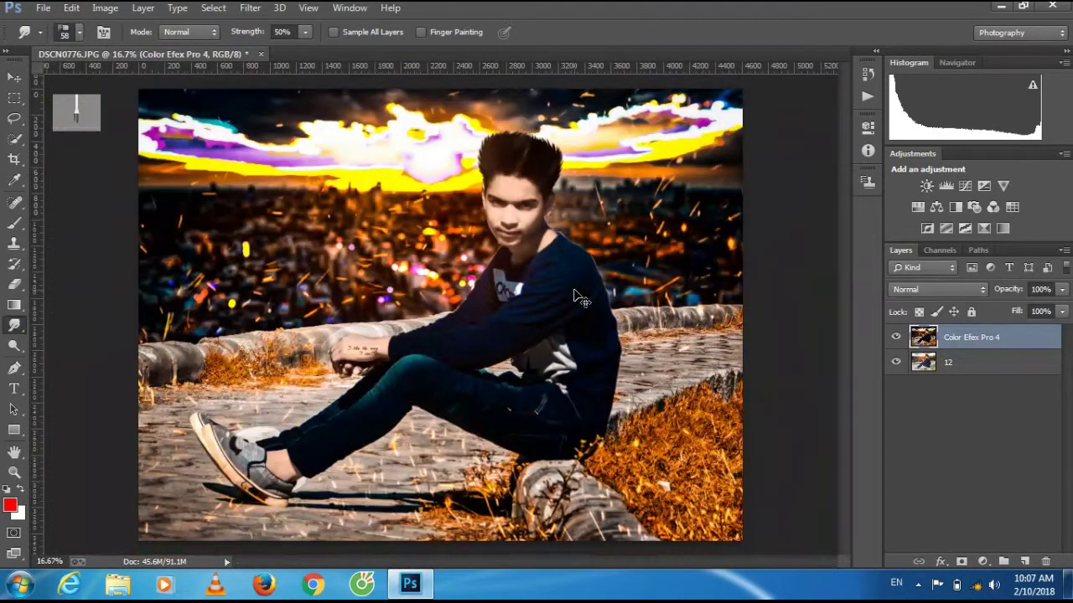
key("ctrl+plus")
key("ctrl+plus")
key("ctrl+plus")
key("ctrl+plus")
key("ctrl+plus")
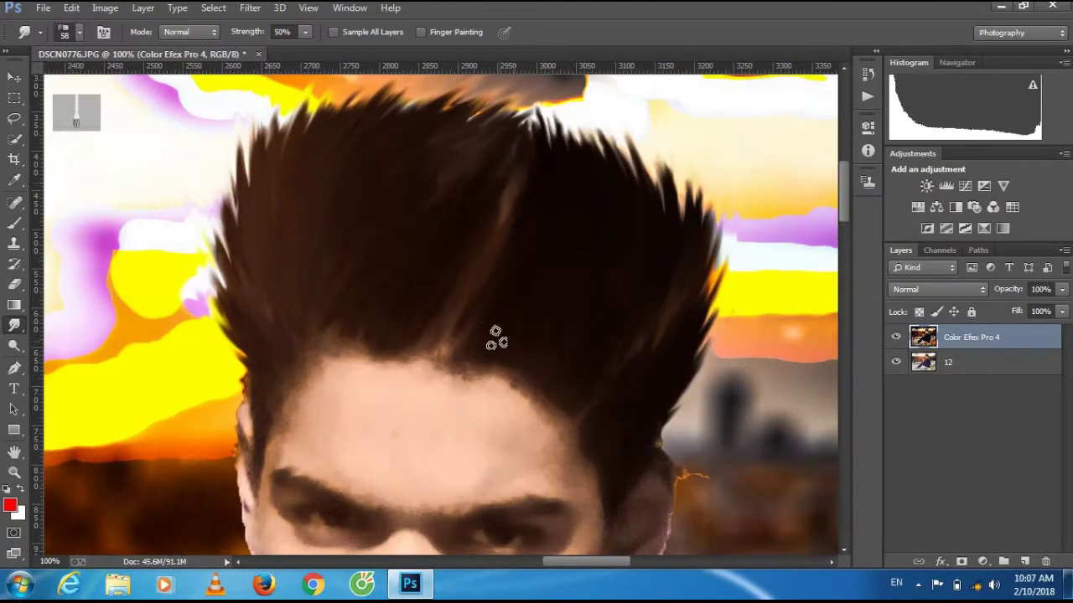
scroll(659, 237, "up", 2)
right_click(536, 252)
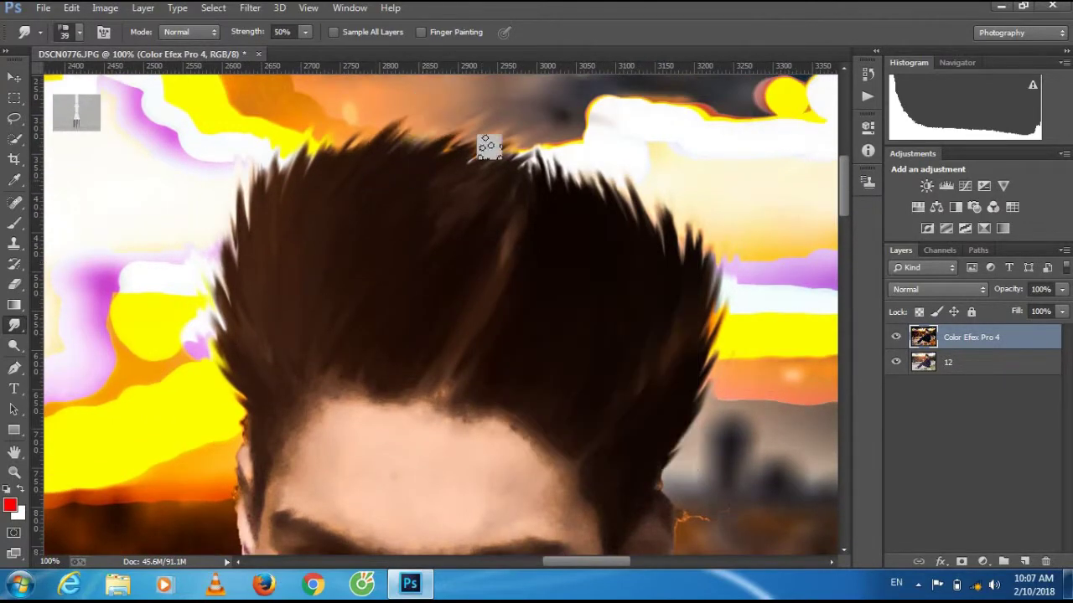
left_click_drag(263, 355, 356, 121)
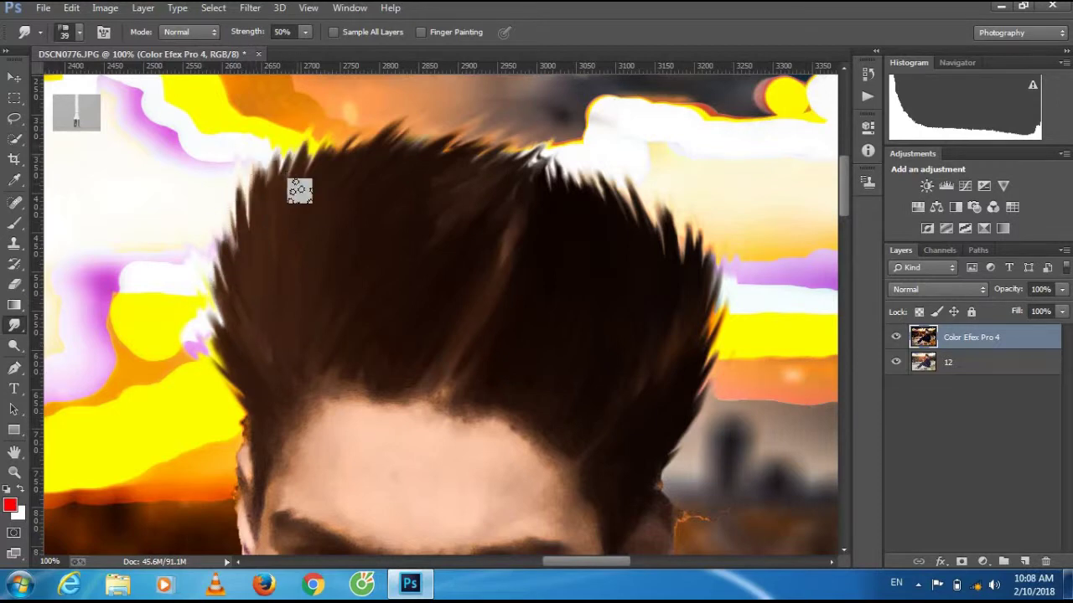
mouse_move(579, 394)
left_mouse_down()
mouse_move(718, 383)
mouse_move(699, 251)
mouse_move(623, 223)
mouse_move(569, 175)
left_mouse_up()
Use the Brush at 3% opacity with an orange foreground colour on the hair.
key("b")
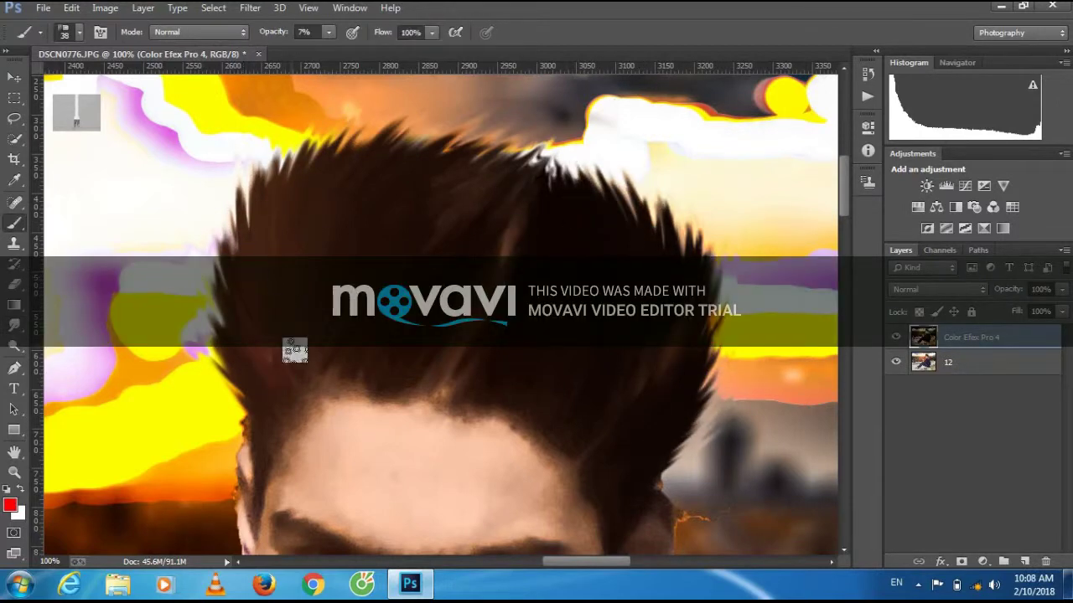
left_click_drag(328, 32, 319, 50)
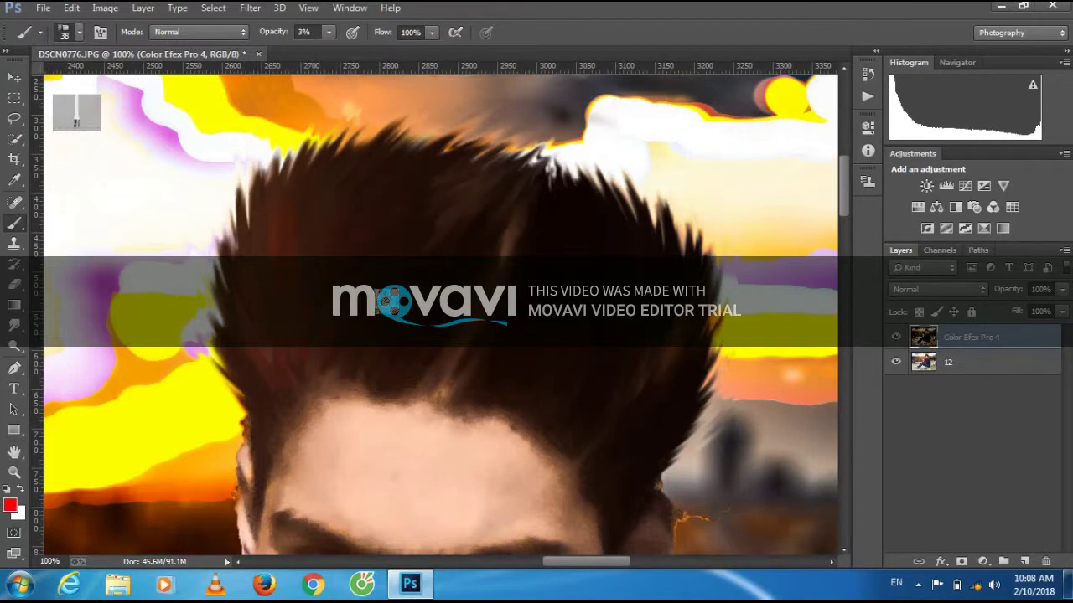
left_click(10, 505)
left_click_drag(713, 390, 746, 248)
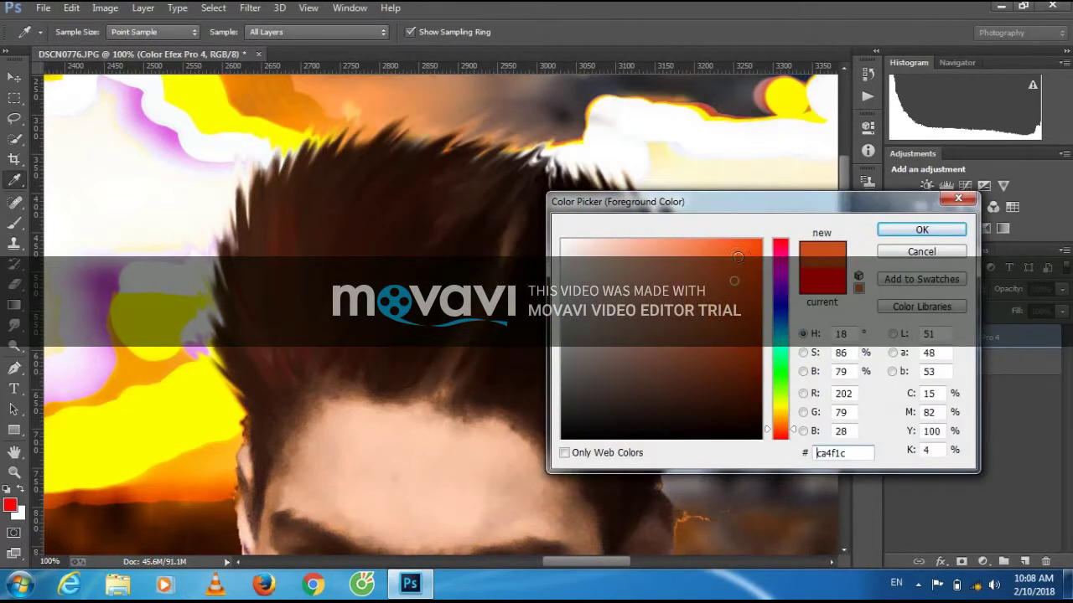
left_click(922, 230)
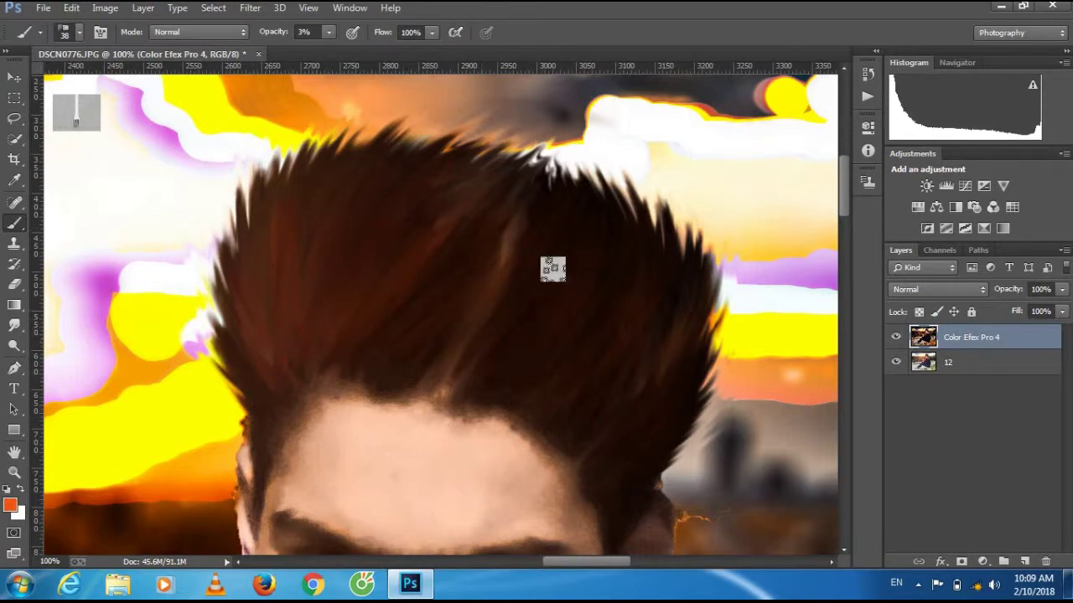
key("ctrl+minus")
key("ctrl+minus")
key("ctrl+minus")
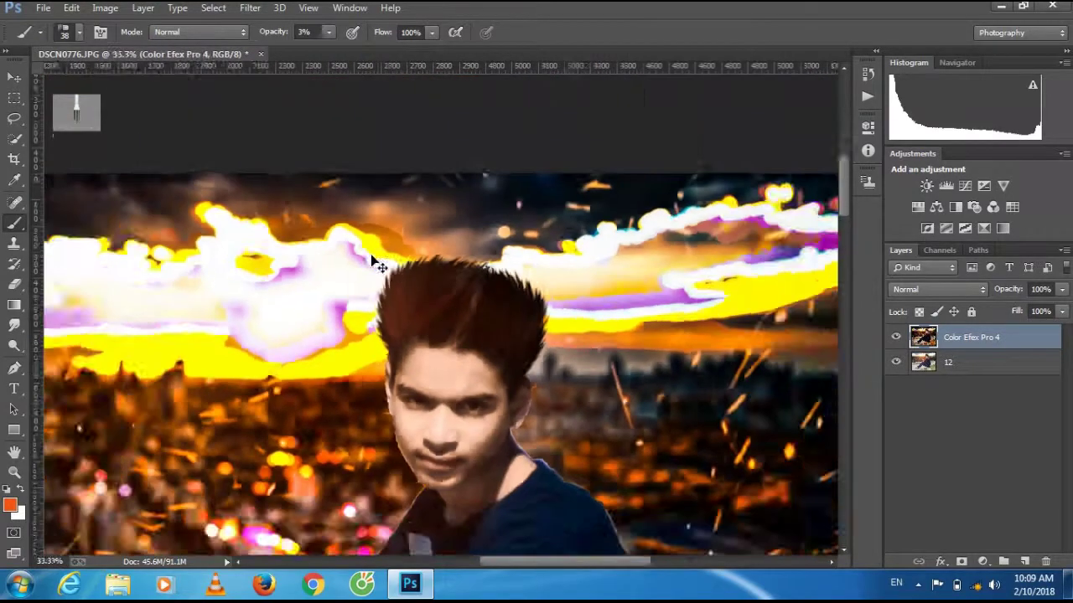
key("ctrl+minus")
key("ctrl+plus")
key("ctrl+plus")
key("ctrl+plus")
key("ctrl+plus")
Raise brush opacity to 8%, switching the foreground colour to red and then green.
left_click(11, 505)
left_click(919, 229)
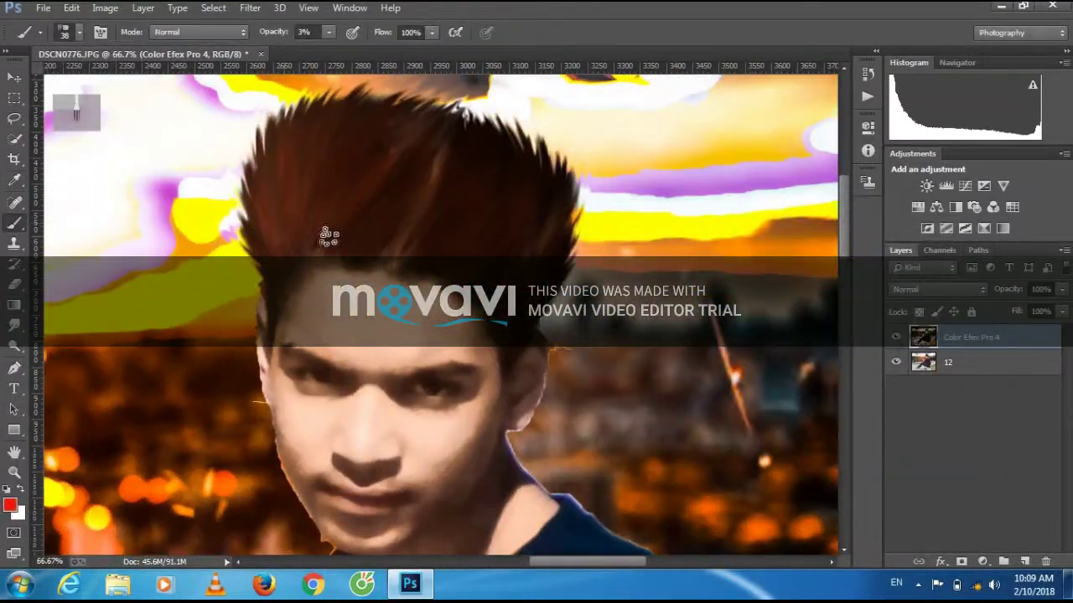
key("0")
key("8")
left_click(10, 505)
left_click(905, 227)
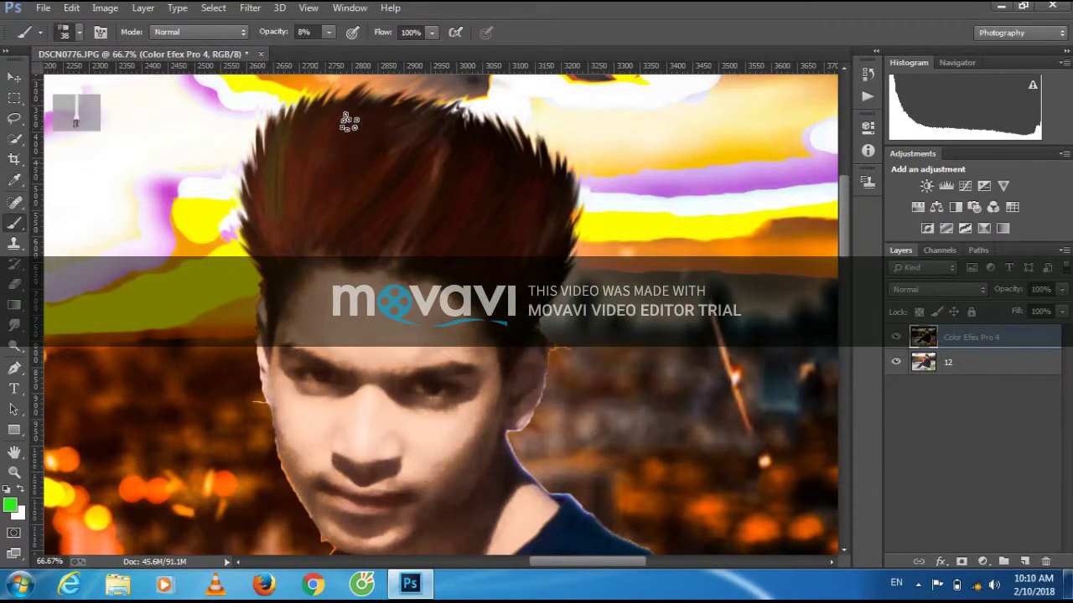
key("ctrl+minus")
key("ctrl+minus")
key("ctrl+minus")
key("ctrl+minus")
key("ctrl+plus")
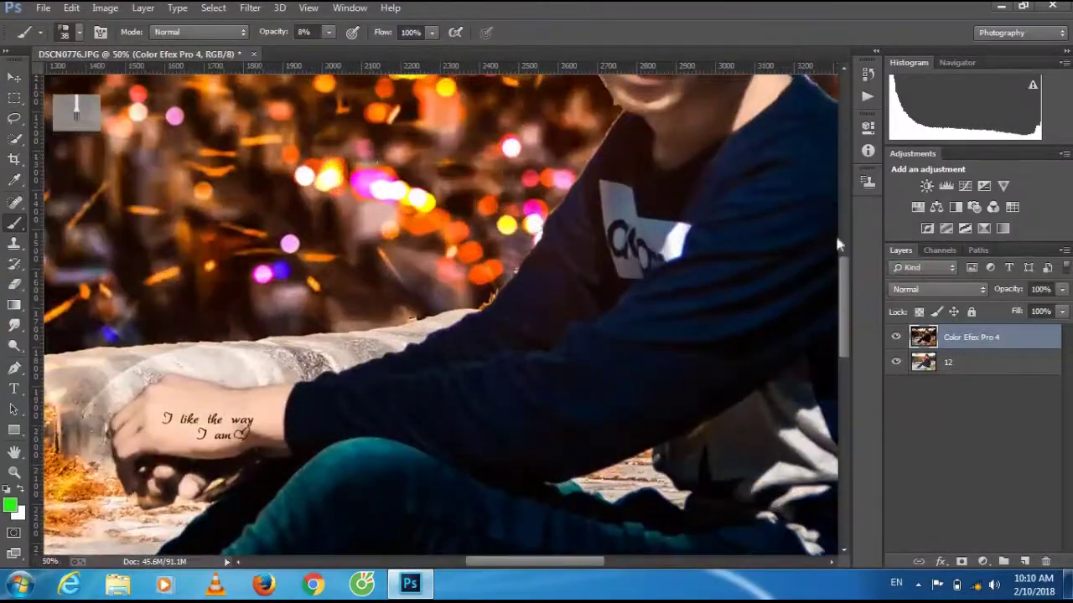
Make red the painting colour and set the brush size to 12 pixels.
right_click(356, 247)
left_click_drag(435, 283, 431, 285)
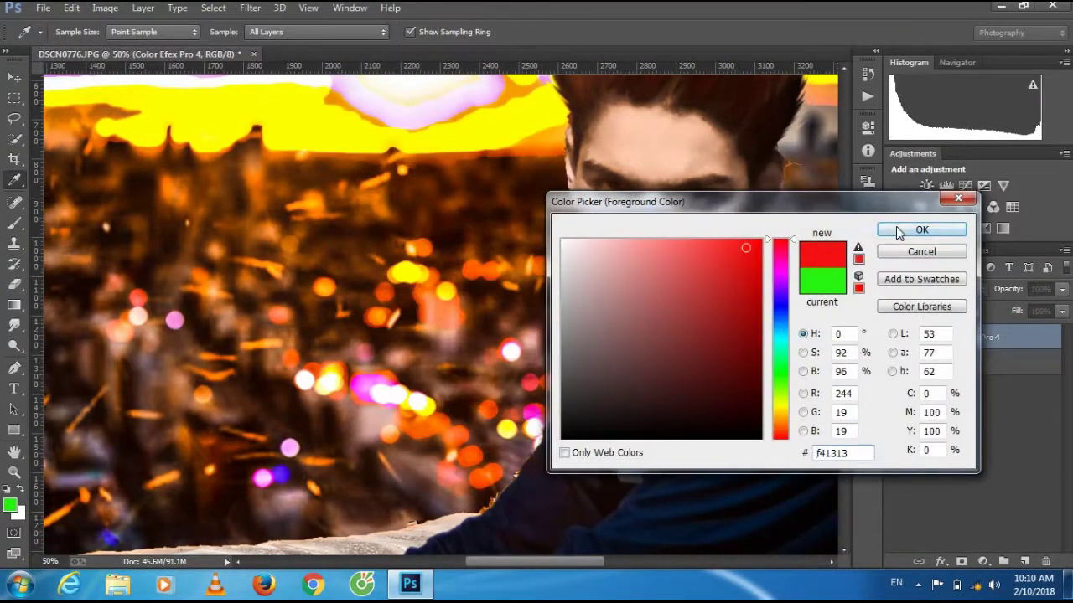
left_click(898, 232)
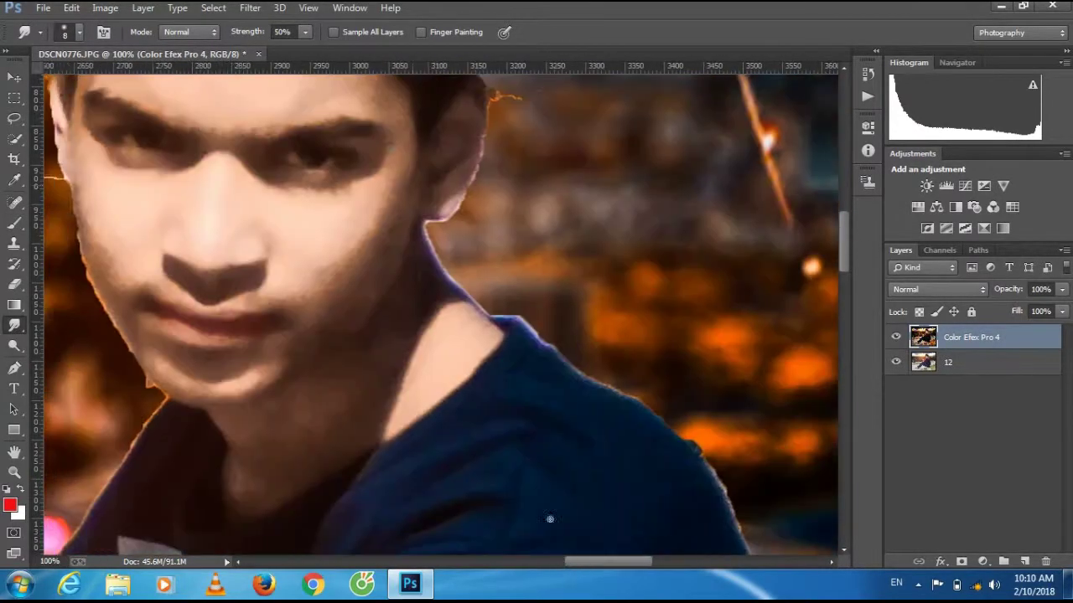
right_click(377, 133)
type("12")
key("Return")
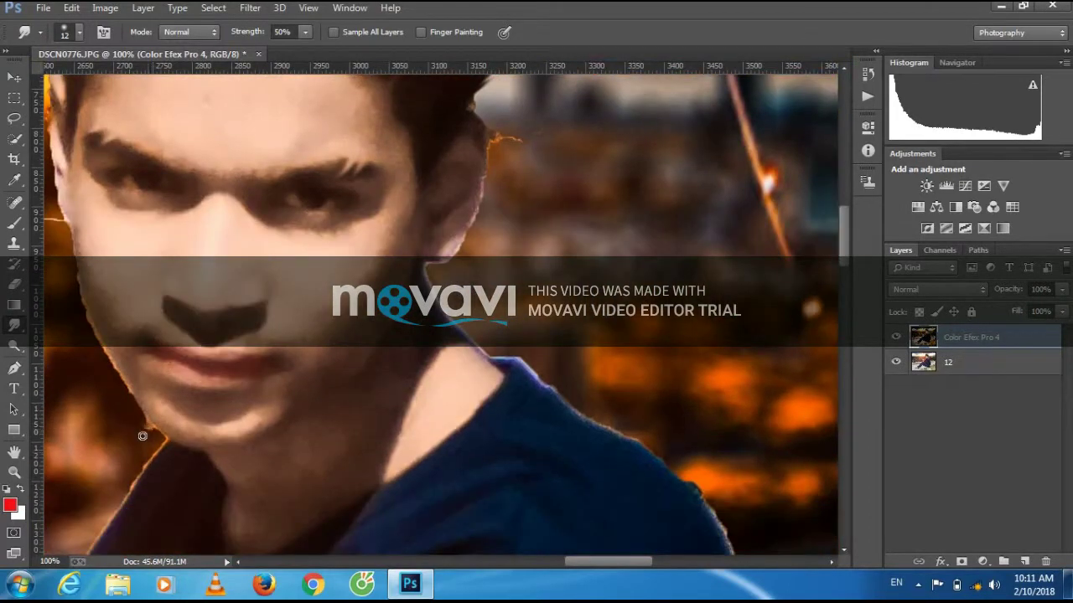
scroll(239, 463, "down", 7)
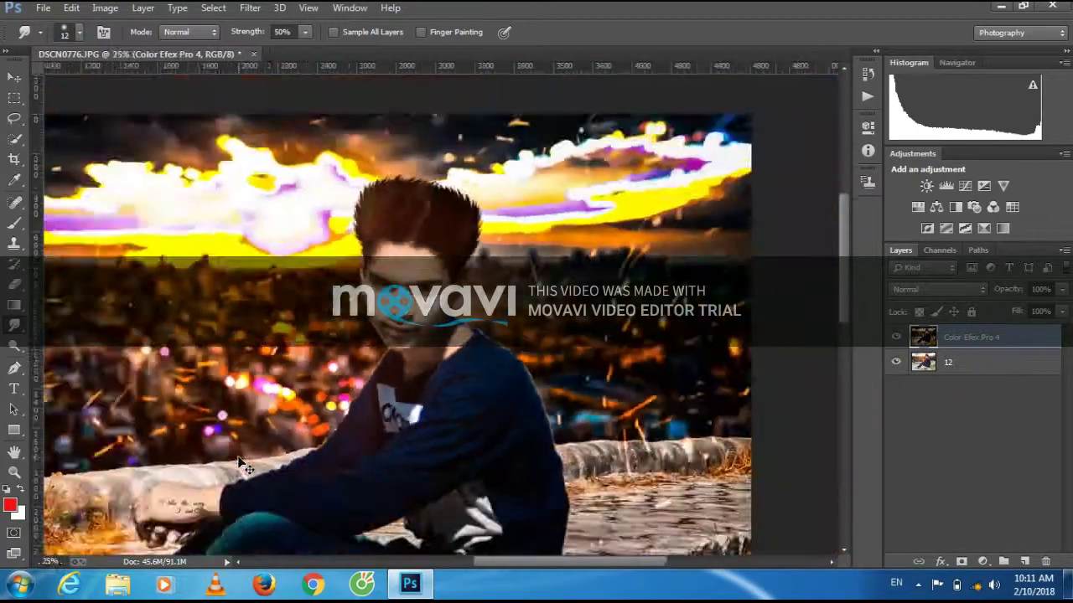
Apply Oil Paint with Shine 0 and raised Stylization and Cleanliness.
scroll(239, 463, "up", 1)
left_click(250, 8)
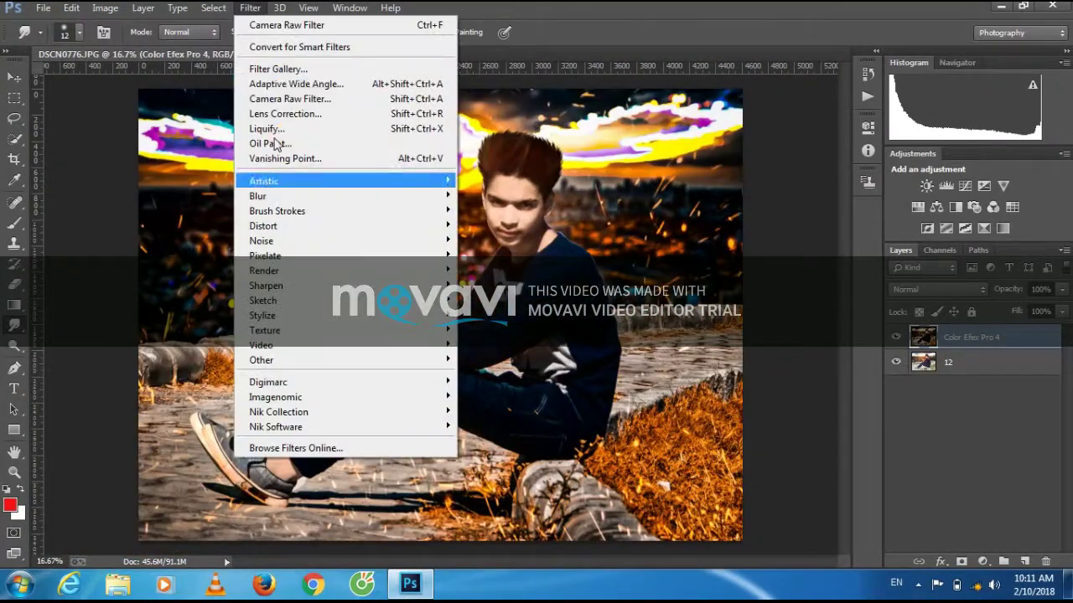
left_click(270, 143)
left_click_drag(896, 335, 859, 339)
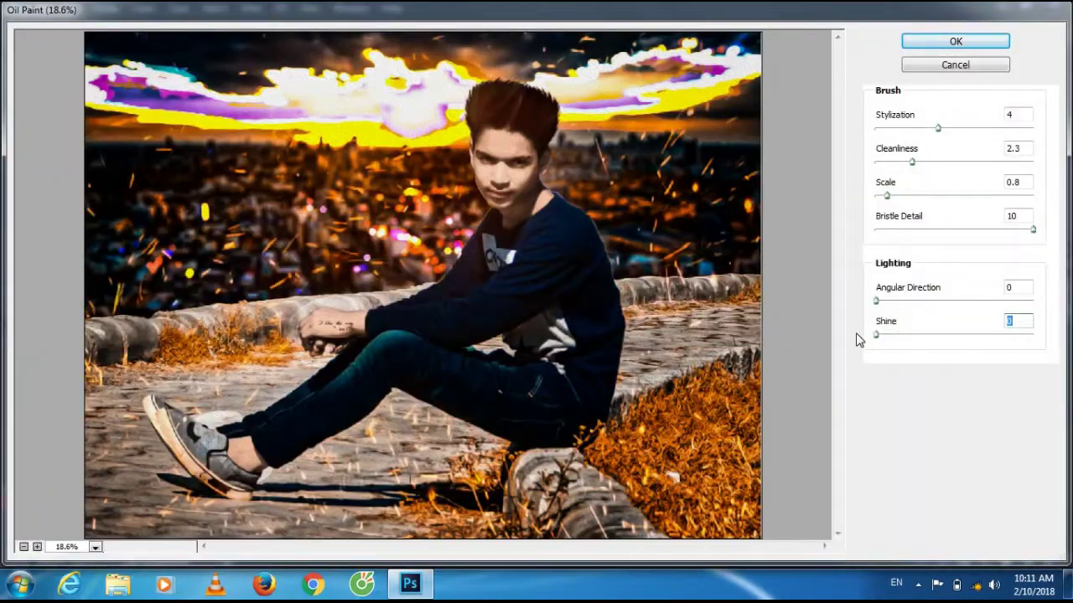
left_click(933, 162)
left_click(952, 128)
left_click(910, 42)
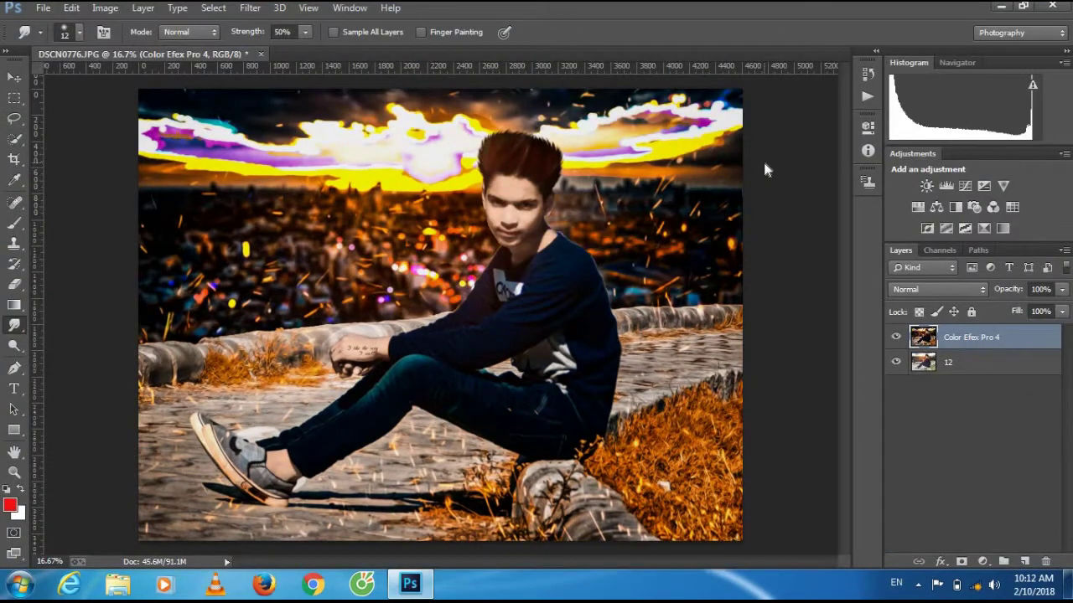
Smudge the hair's top and right edges into spikes with a 42-pixel Smudge brush.
key("ctrl+plus")
scroll(762, 164, "down", 1)
scroll(763, 163, "up", 1)
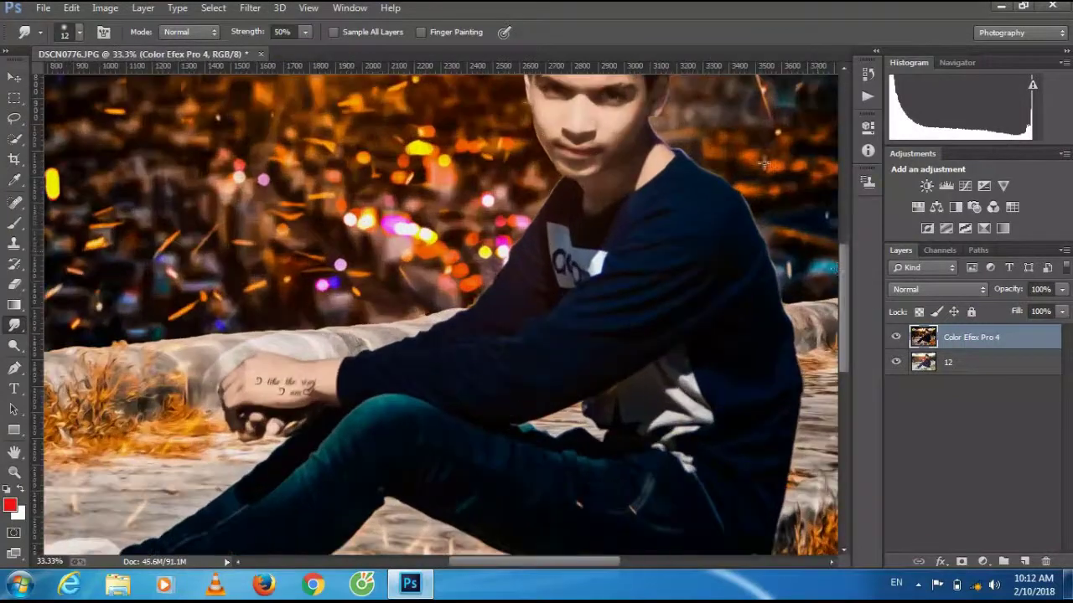
scroll(762, 163, "up", 1)
scroll(465, 149, "up", 1)
scroll(466, 149, "up", 1)
right_click(19, 329)
right_click(305, 342)
type("42")
key("Return")
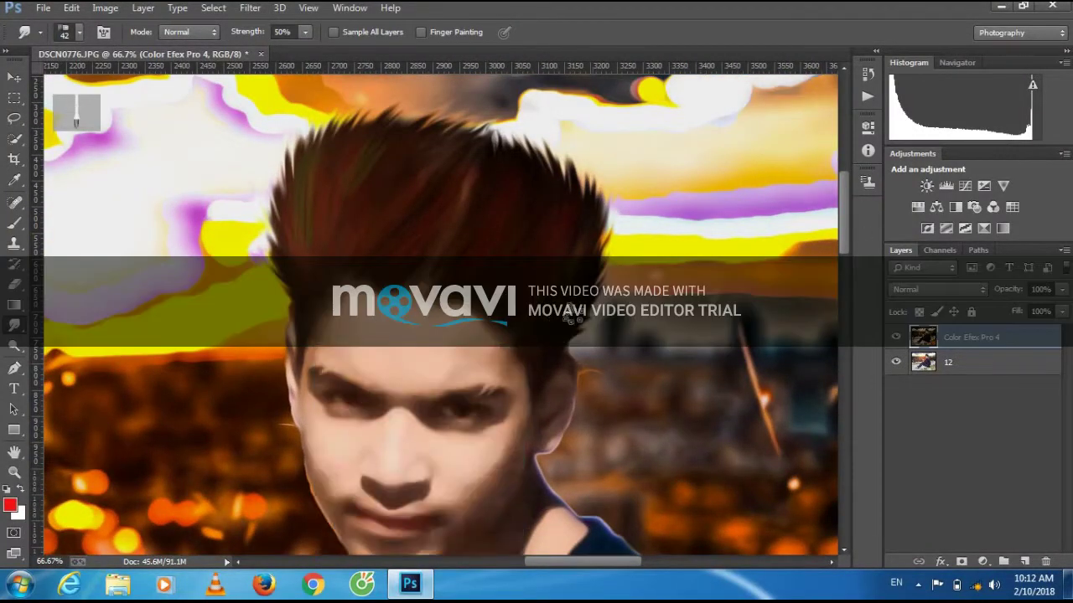
left_click_drag(618, 249, 587, 196)
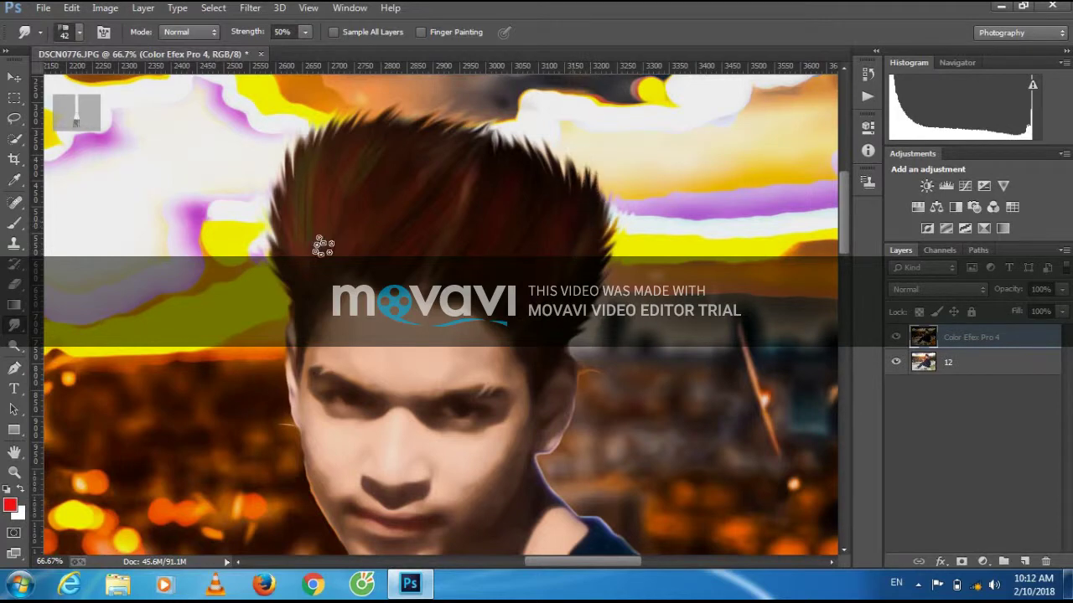
left_click_drag(401, 109, 507, 115)
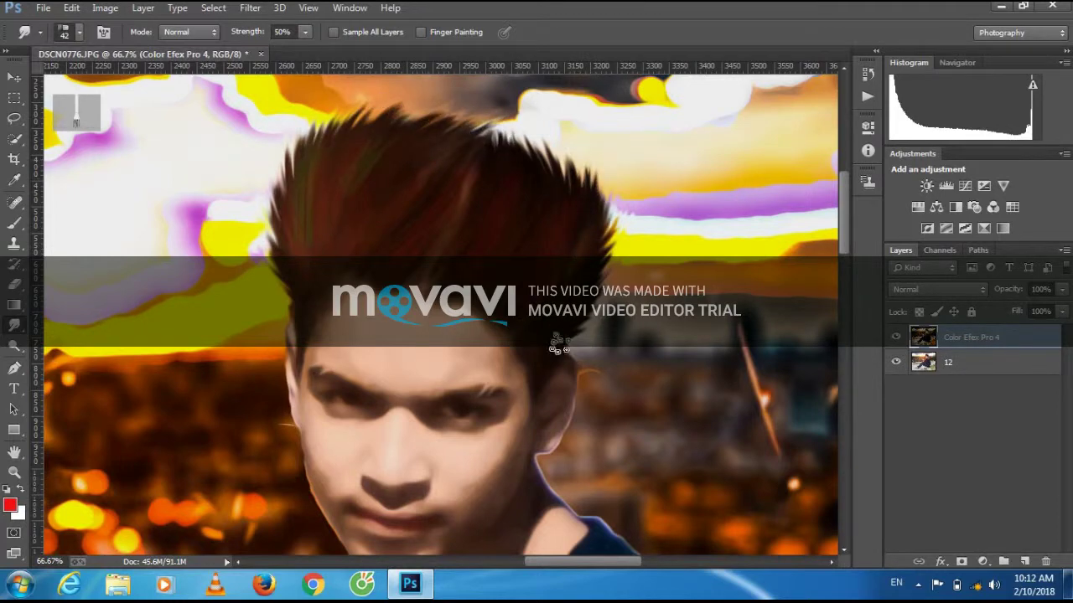
mouse_move(626, 252)
left_mouse_down()
mouse_move(598, 181)
mouse_move(490, 130)
left_mouse_up()
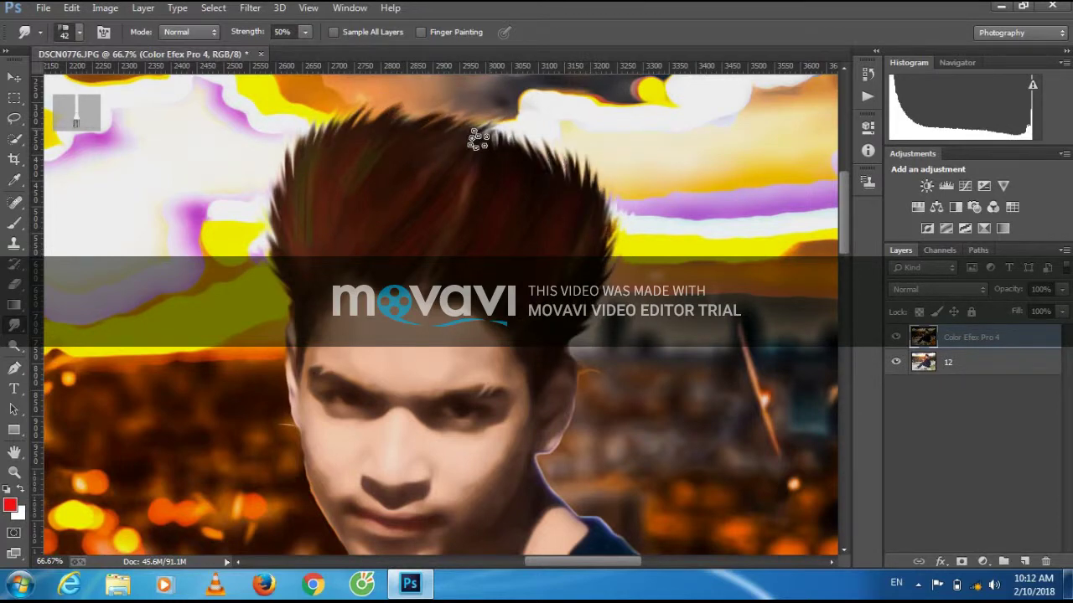
key("ctrl+0")
Place the Harsh Edit logo in the photo's bottom-right corner.
left_click(43, 7)
double_click(970, 443)
key("shift+alt+s")
mouse_move(465, 357)
left_mouse_down()
mouse_move(500, 427)
mouse_move(598, 437)
mouse_move(596, 411)
left_mouse_up()
key("Return")
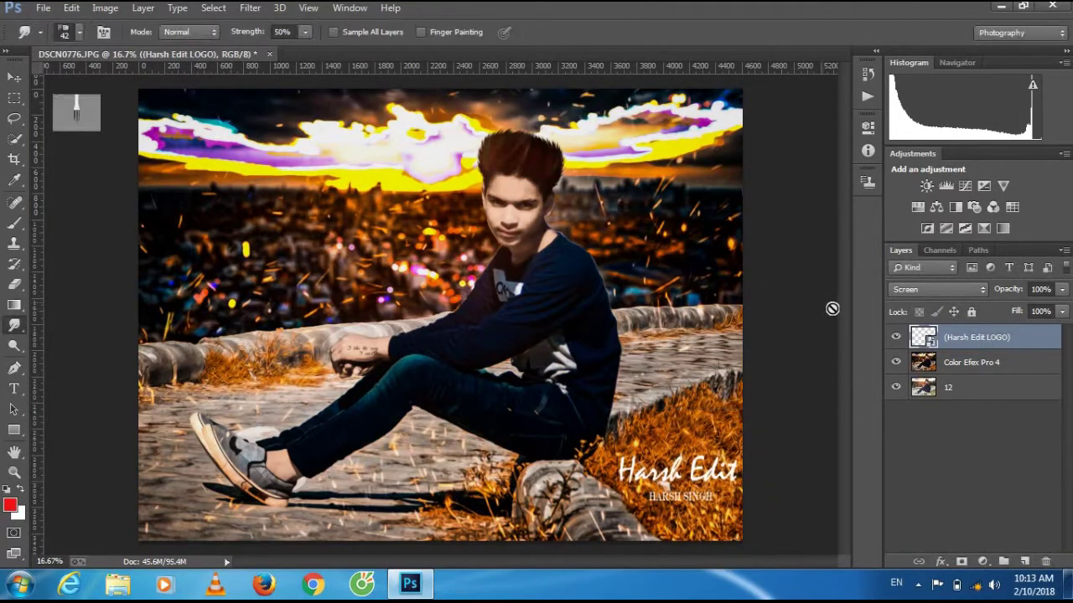
Place the purple light flare, rotated about 52°, in Screen blend at 67% opacity.
left_click(43, 7)
left_click(92, 232)
left_click(634, 215)
left_click(934, 542)
left_click_drag(536, 126, 951, 291)
left_click(950, 292)
left_click(922, 141)
left_click_drag(1062, 290, 1033, 304)
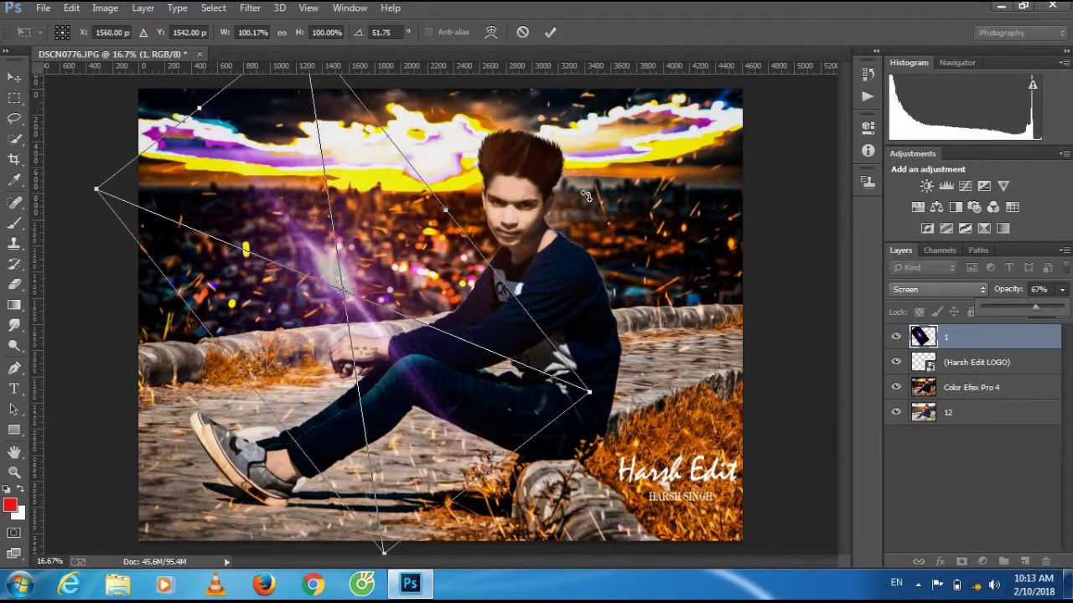
Gaussian-blur the flare, position it on the left, and Alt-drag a duplicate to the right.
left_click(249, 8)
left_click(503, 312)
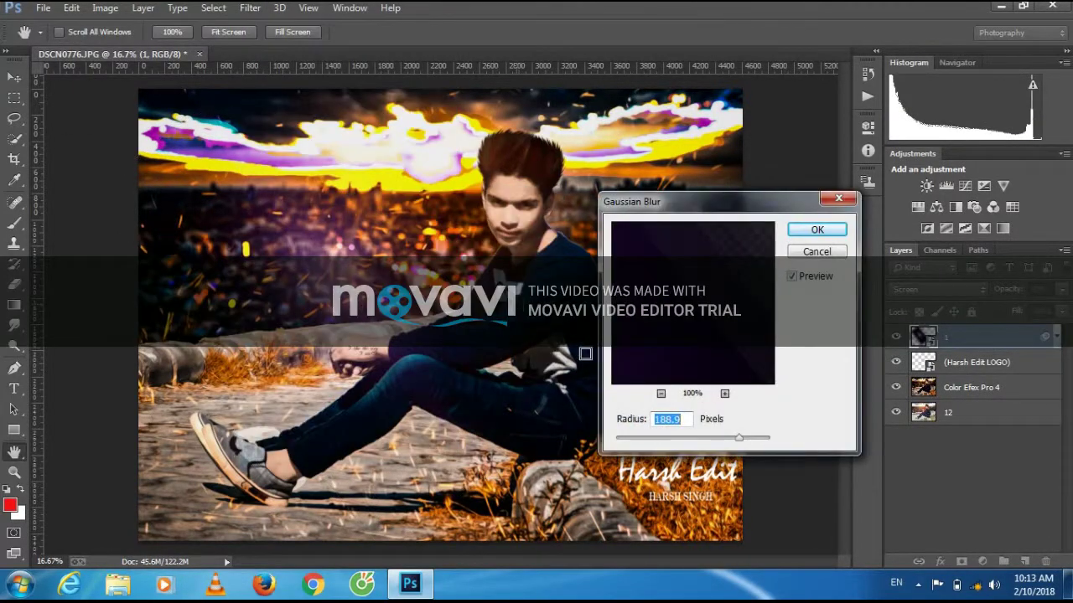
key("Return")
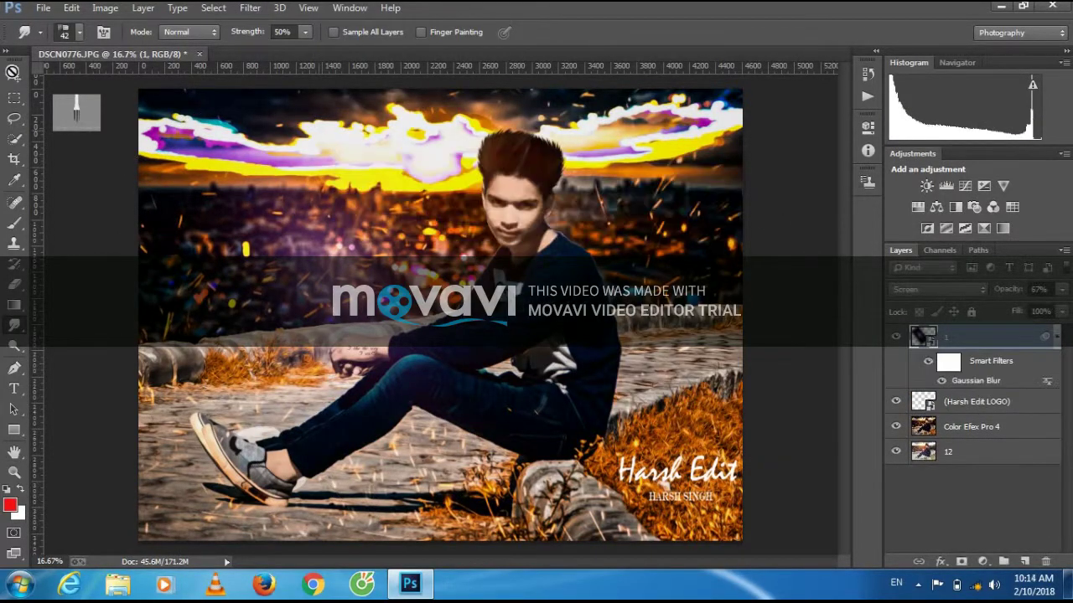
key("v")
mouse_move(423, 152)
left_mouse_down()
mouse_move(549, 254)
mouse_move(247, 269)
left_mouse_up()
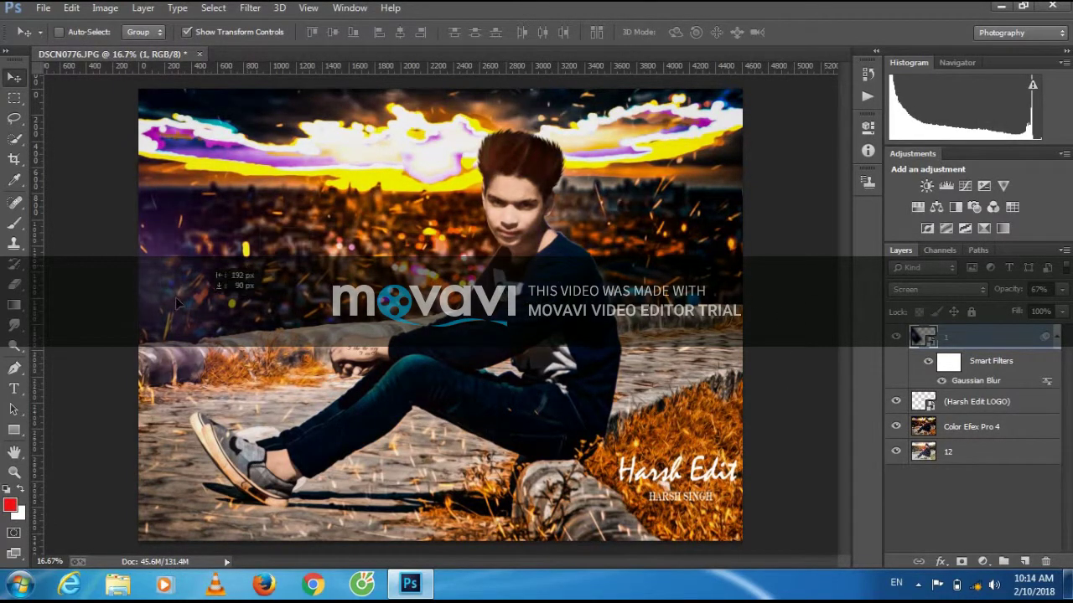
mouse_move(247, 269)
left_mouse_down()
mouse_move(848, 288)
mouse_move(827, 267)
left_mouse_up()
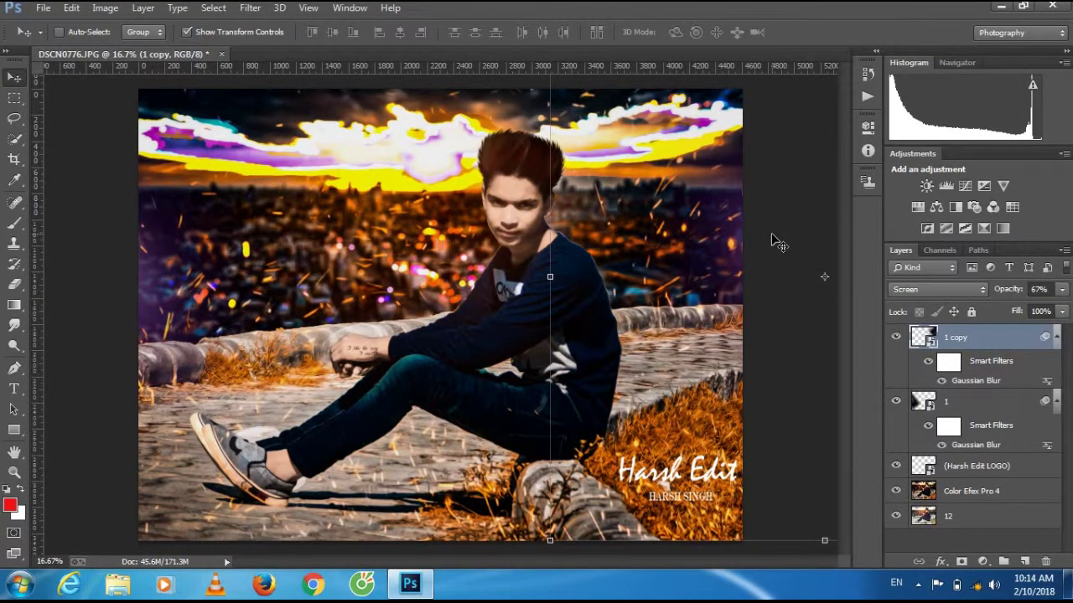
Open Place Embedded and browse the D:\Wallpaper\Editting folder.
left_click(44, 8)
left_click(84, 276)
scroll(558, 270, "down", 10)
mouse_move(1061, 201)
left_mouse_down()
mouse_move(1049, 354)
mouse_move(1059, 387)
left_mouse_up()
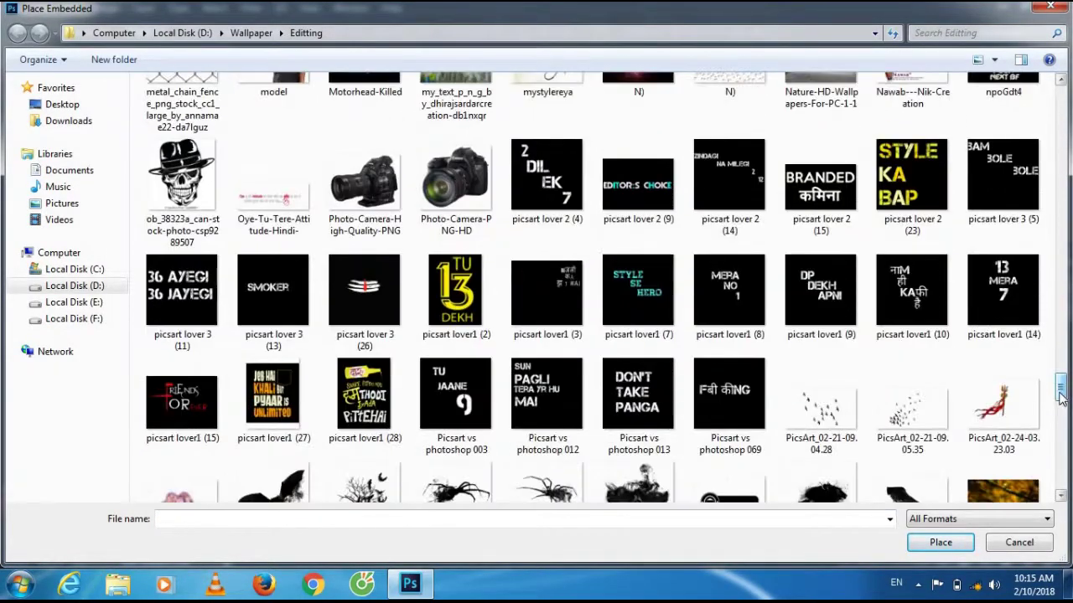
Place 'picsart lover1 (14)' in Screen mode, scaled to about 31% in the upper-left sky.
double_click(1002, 289)
left_click(938, 289)
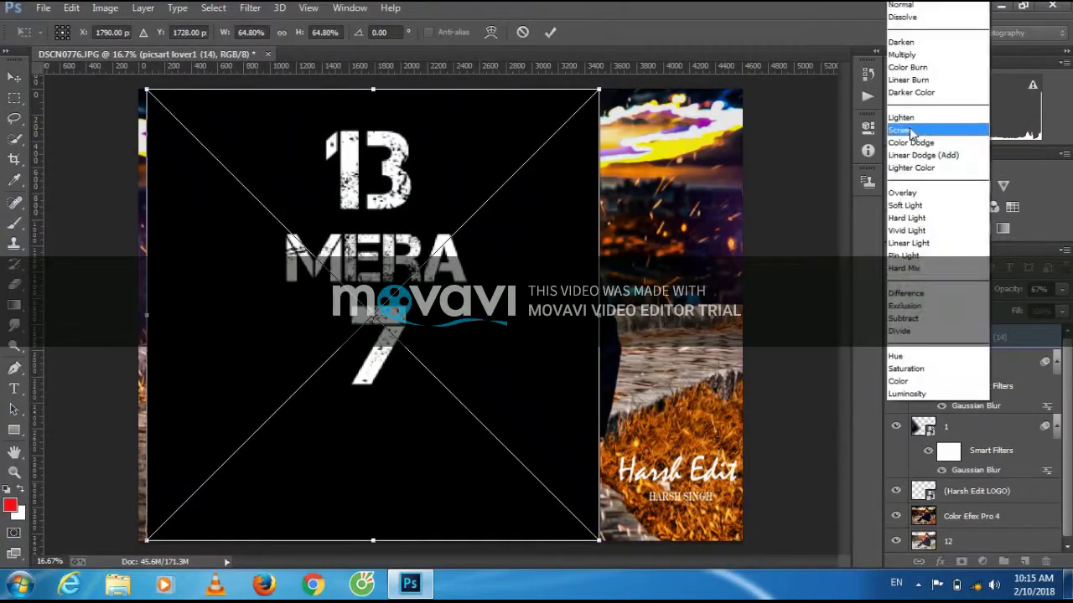
left_click(922, 136)
left_click_drag(147, 90, 227, 156)
left_click_drag(600, 540, 455, 395)
left_click_drag(369, 251, 283, 251)
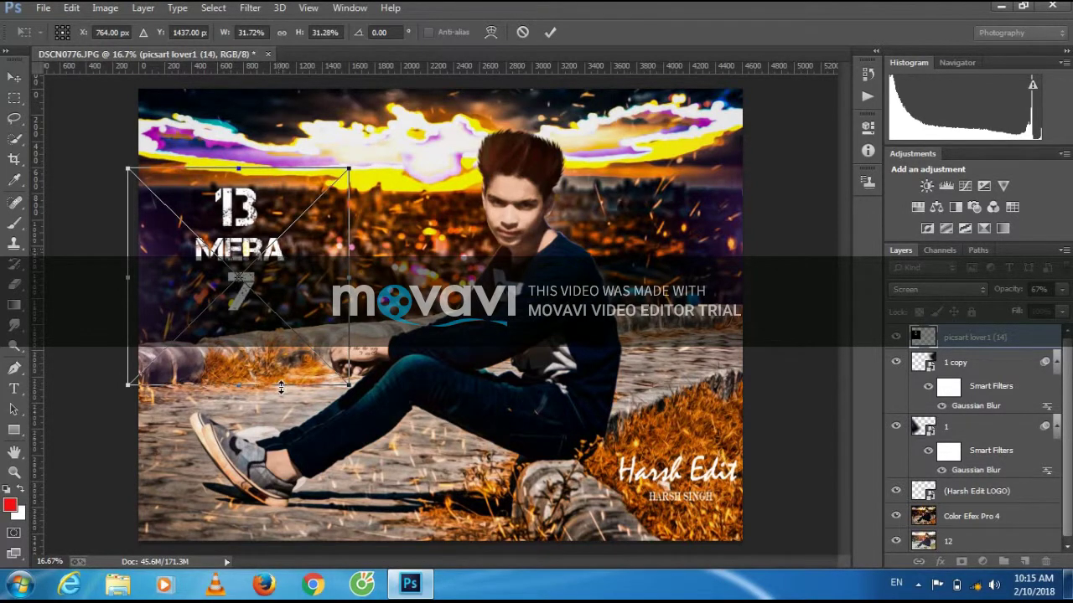
left_click(550, 32)
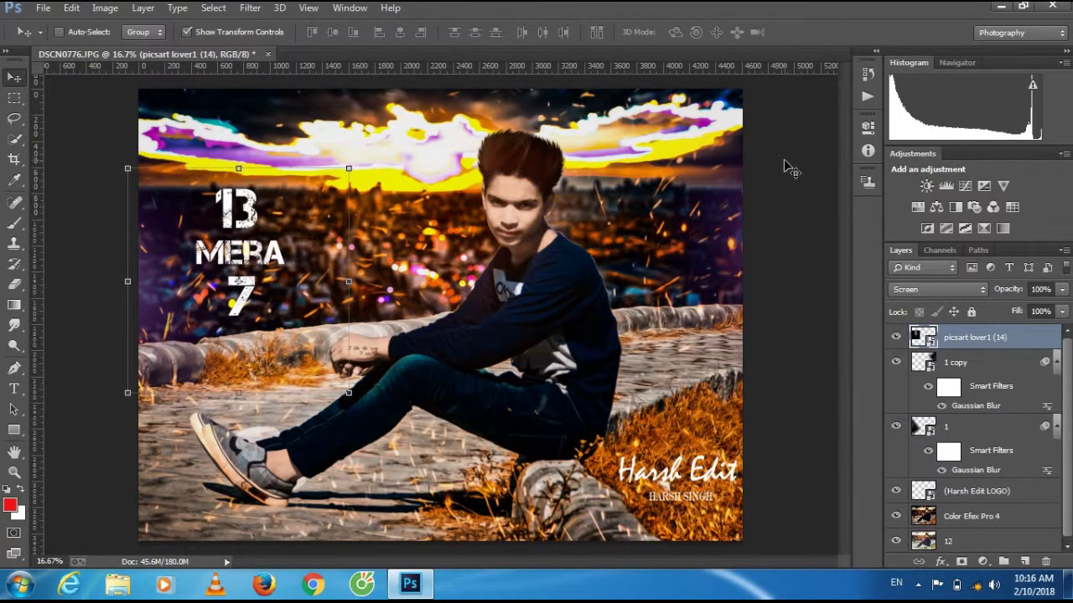
key("ctrl+minus")
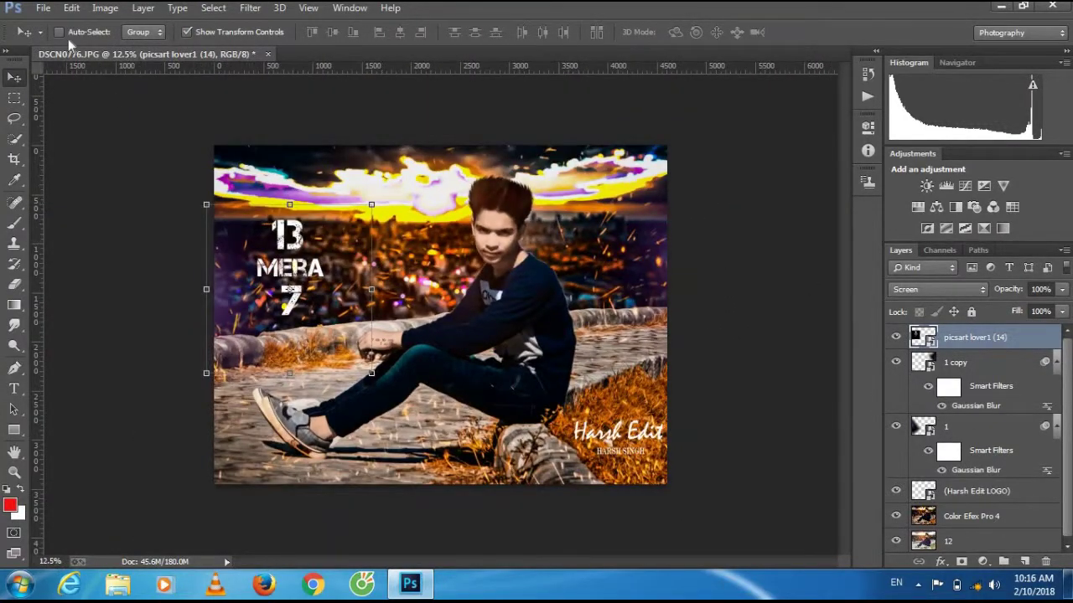
Flatten to one layer, save as JPEG, and begin cropping the canvas wider to the left.
right_click(958, 344)
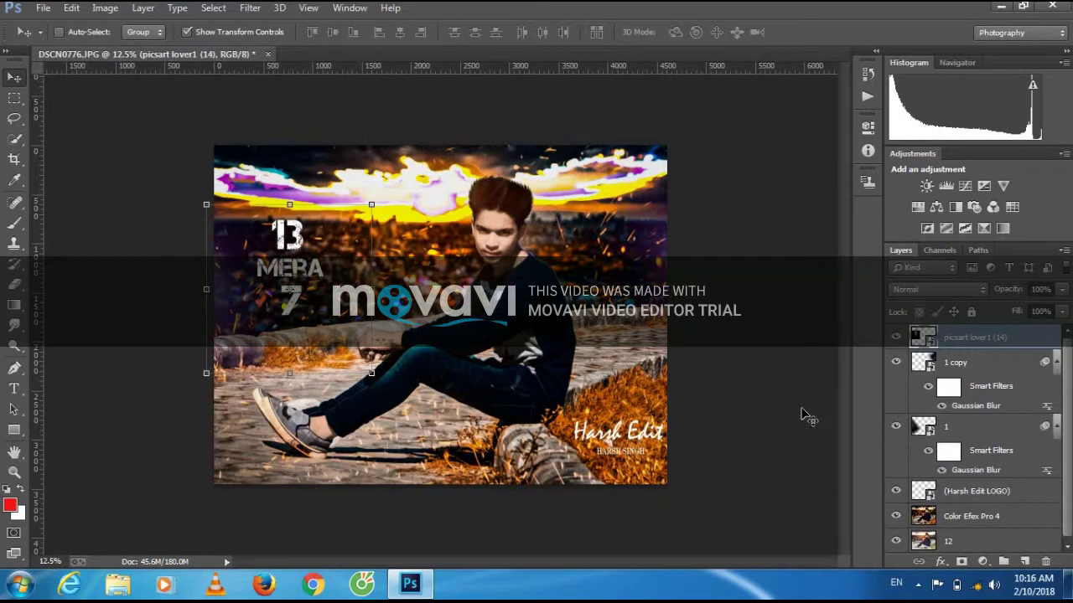
left_click(43, 7)
left_click(50, 150)
left_click(199, 417)
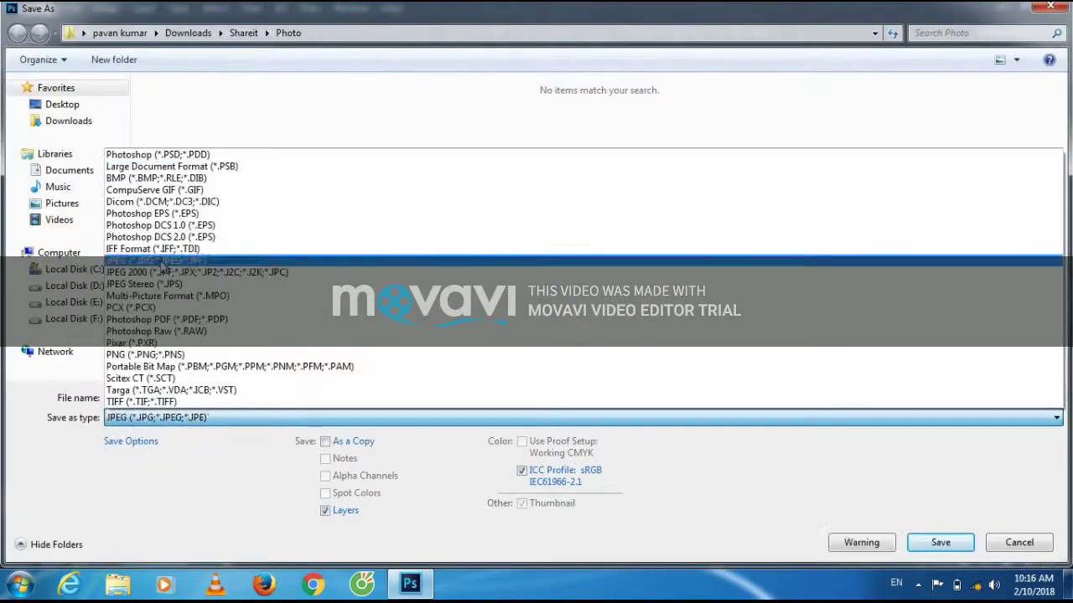
left_click(150, 271)
left_click(164, 399)
key("Return")
key("Return")
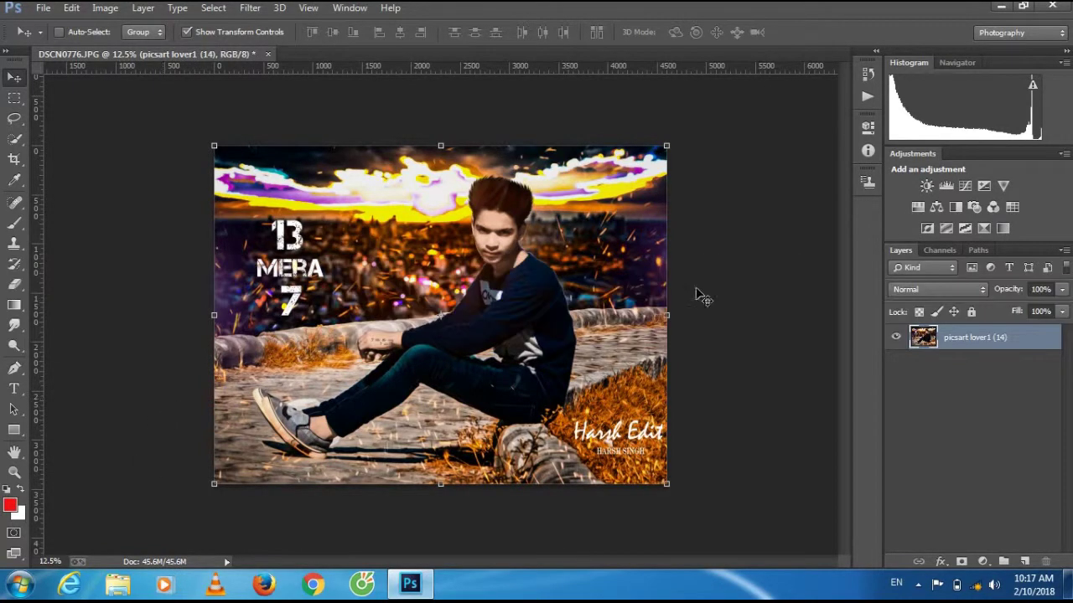
left_click(14, 159)
left_click_drag(215, 315, 104, 301)
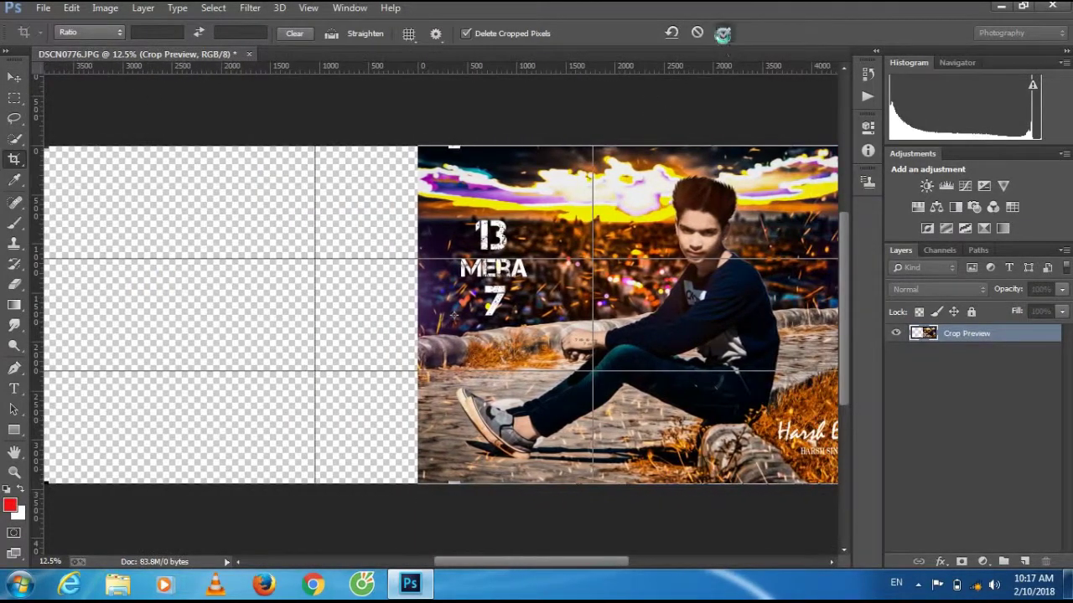
Commit the widened canvas and drop the original DSCN0776 photo onto its empty left side.
key("Return")
right_click(118, 584)
left_click(58, 331)
mouse_move(383, 282)
left_mouse_down()
mouse_move(219, 294)
mouse_move(182, 277)
mouse_move(128, 284)
left_mouse_up()
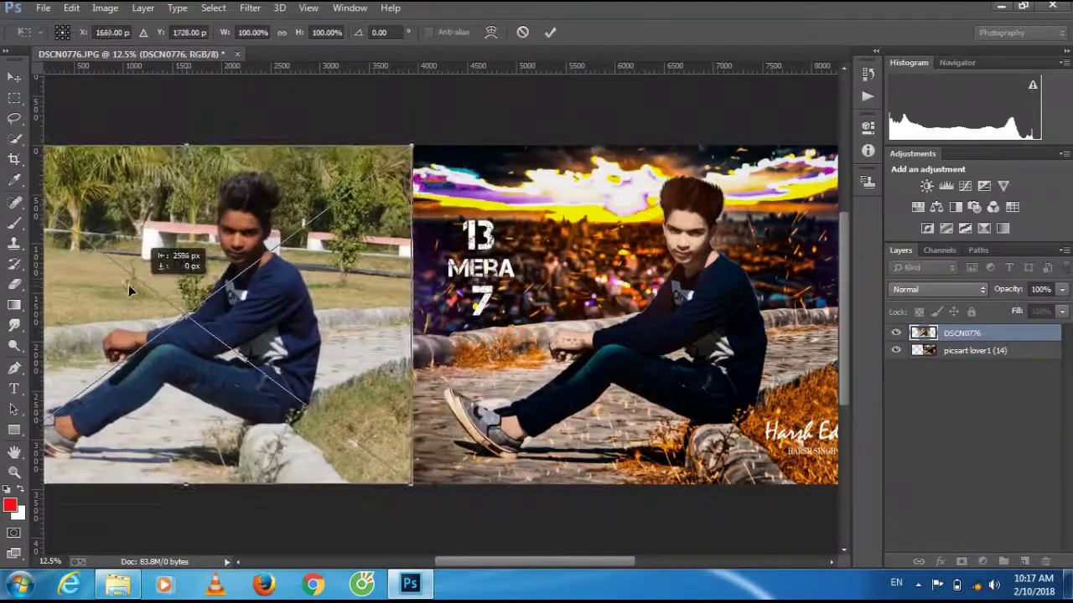
left_click(919, 584)
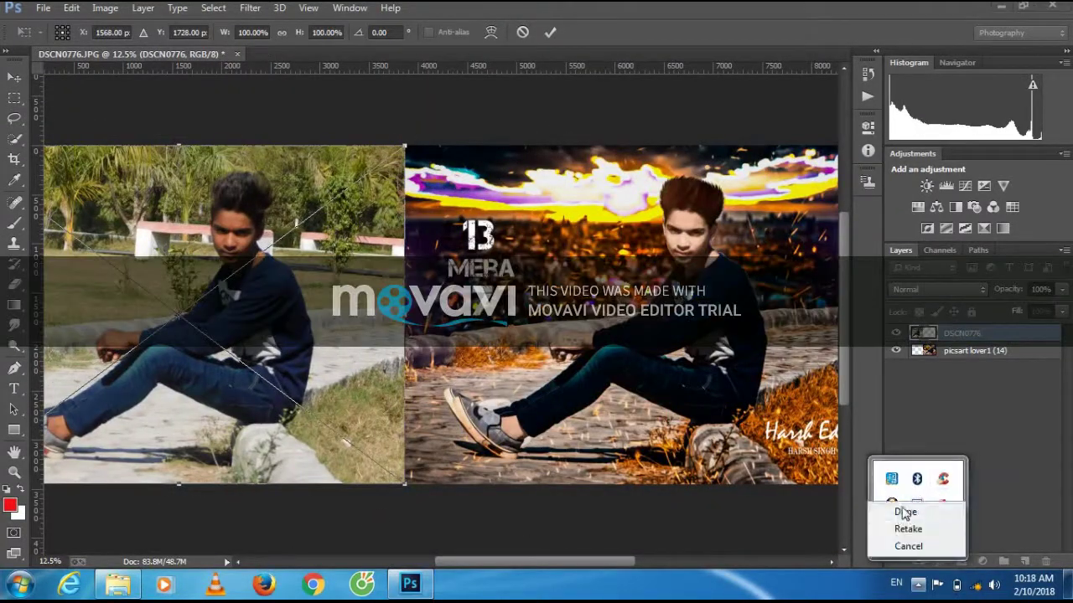